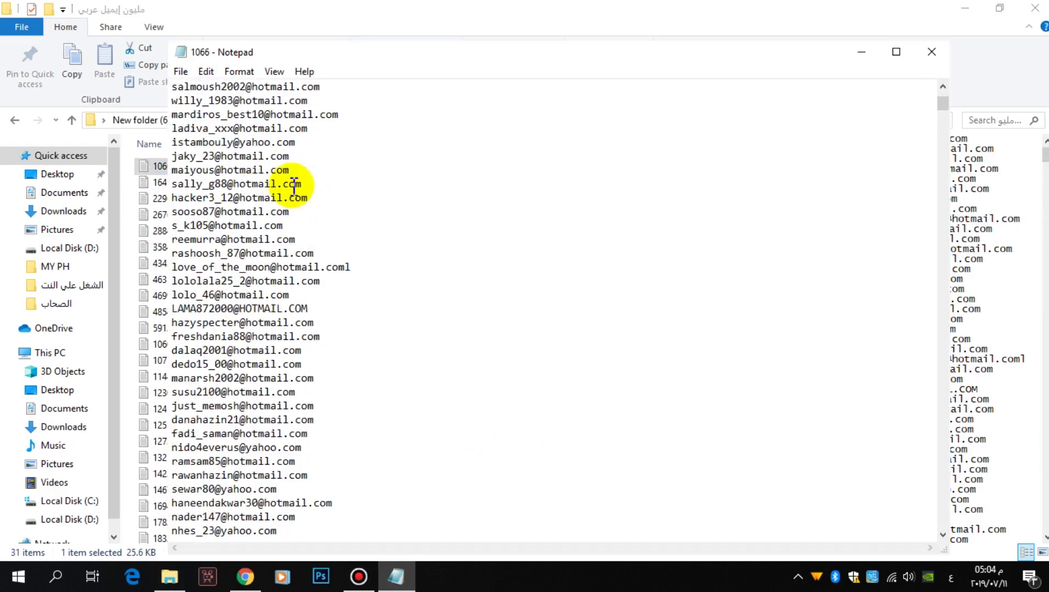
Step: Look through the e-mail address list in the open text file 1066, then close the file
drag(292, 183, 296, 531)
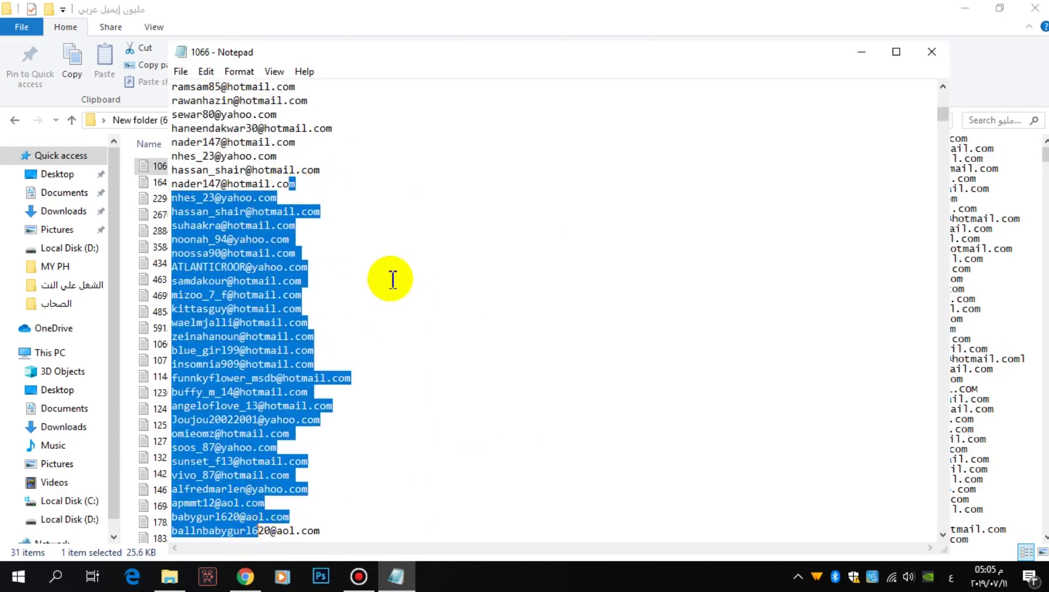
scroll(403, 265, down, 20)
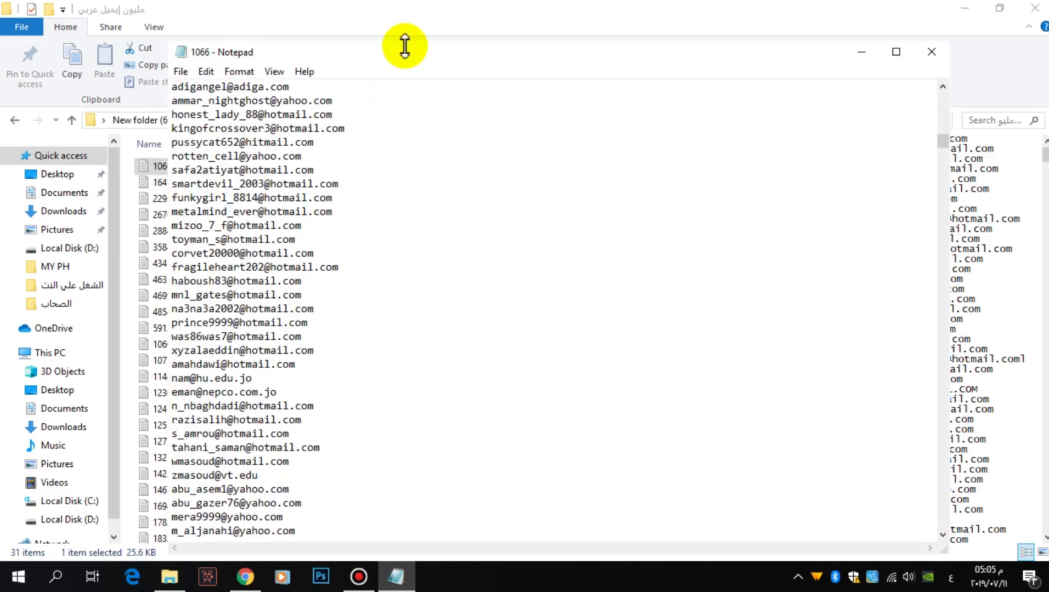
drag(382, 51, 283, 47)
scroll(250, 129, down, 20)
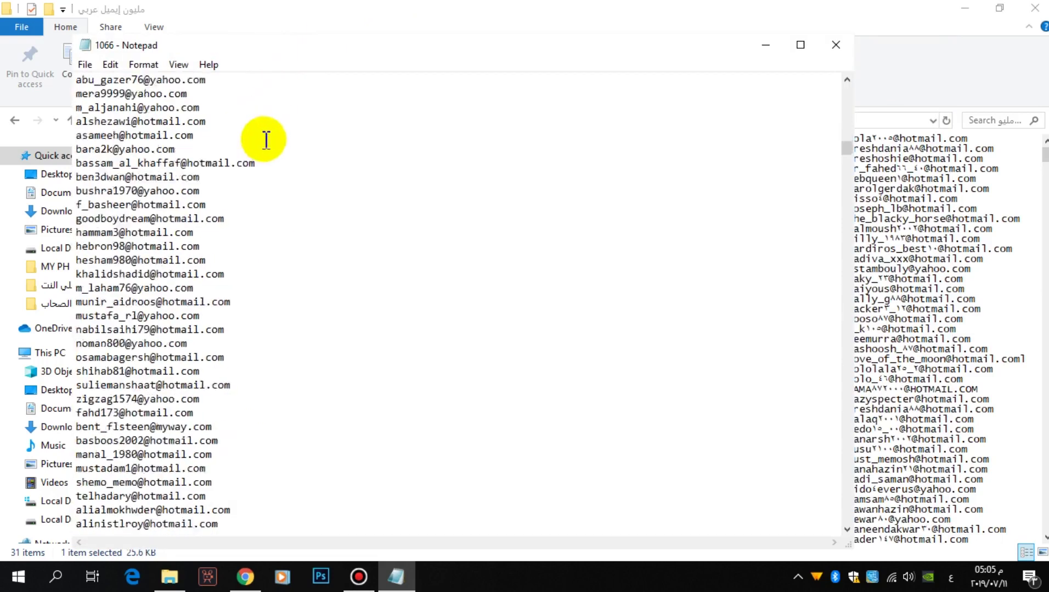
scroll(311, 155, down, 20)
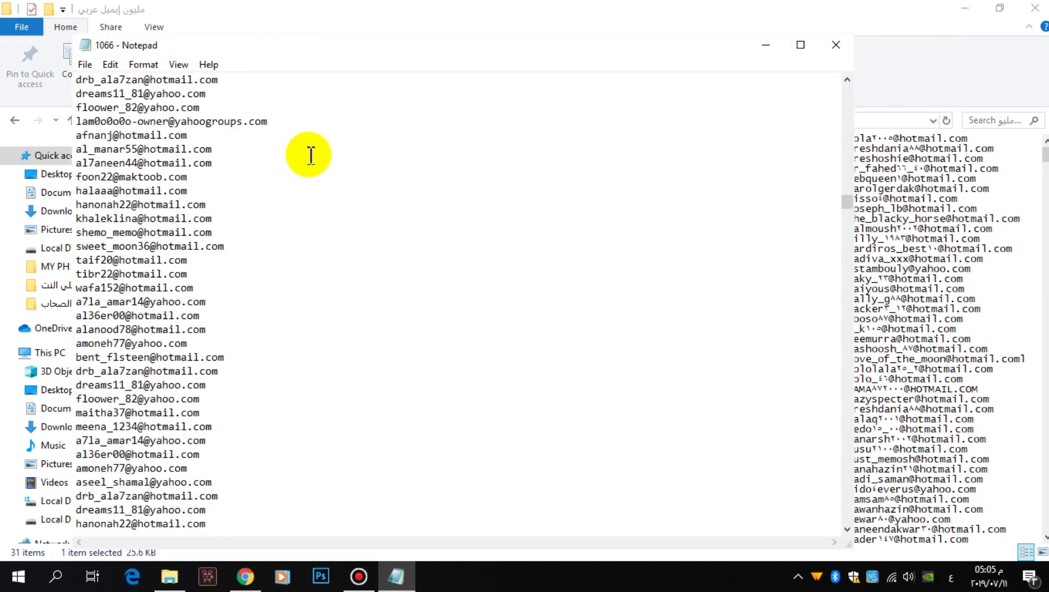
click(835, 44)
Step: Open the text file 11449, look through its e-mail address list and close it again
double_click(258, 377)
scroll(305, 319, down, 20)
scroll(305, 318, down, 15)
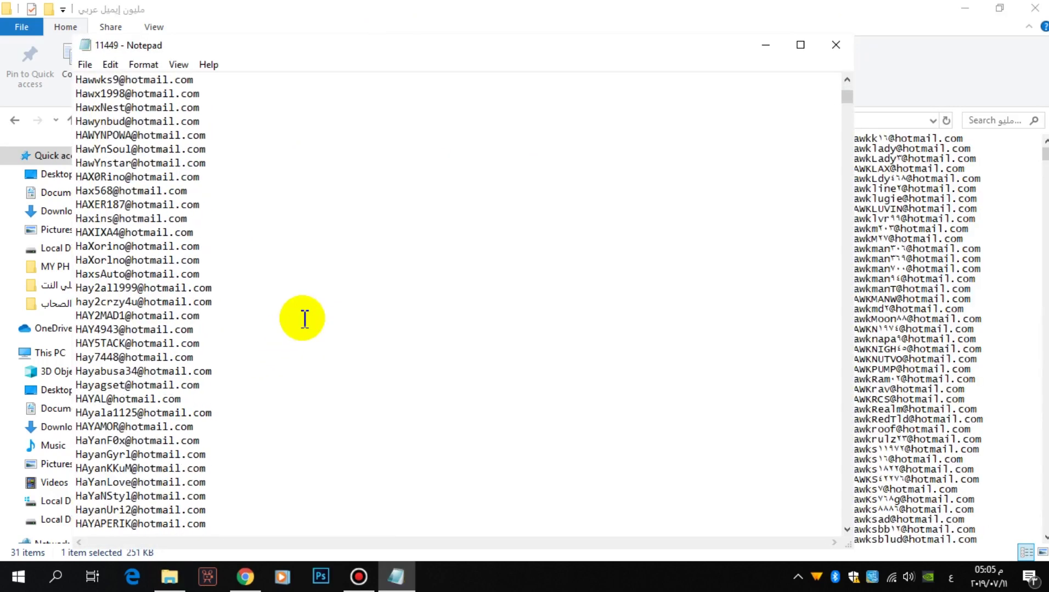
drag(847, 96, 802, 173)
click(835, 45)
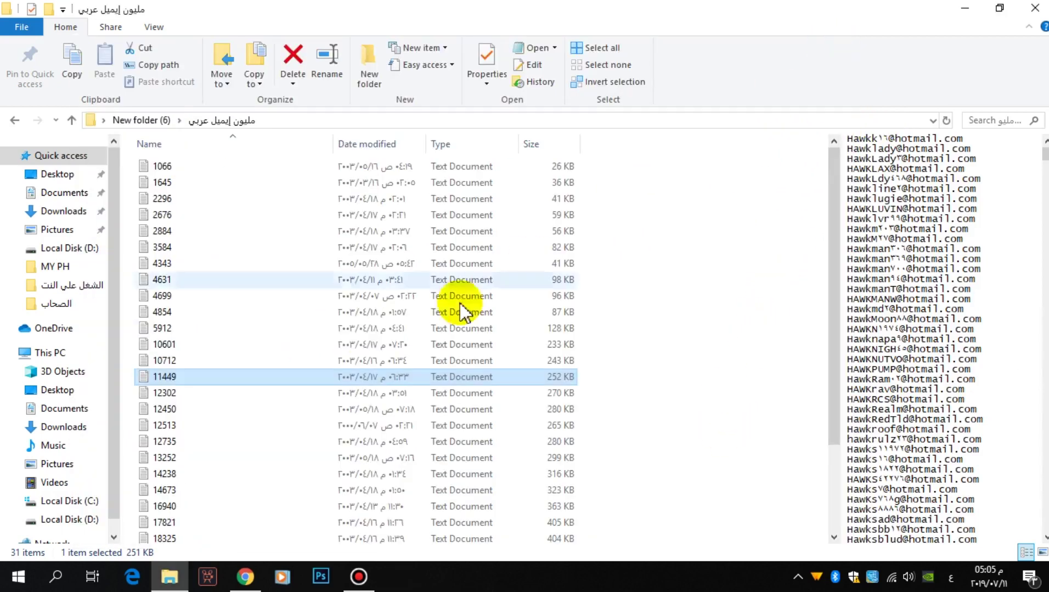
scroll(332, 323, up, 3)
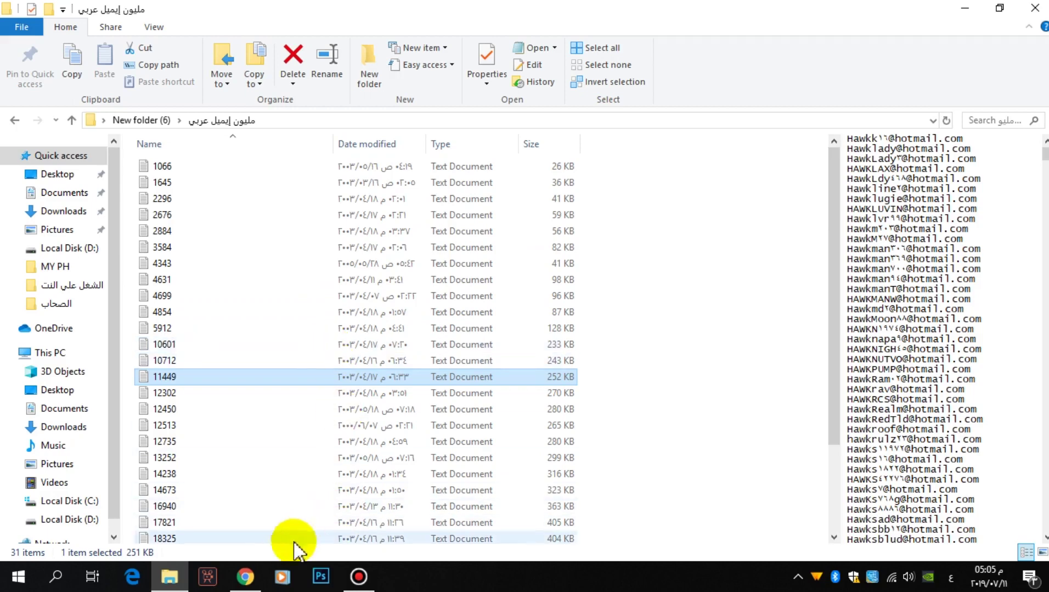
Step: Switch to Chrome and open the sign-up form on the Moblank site
click(245, 577)
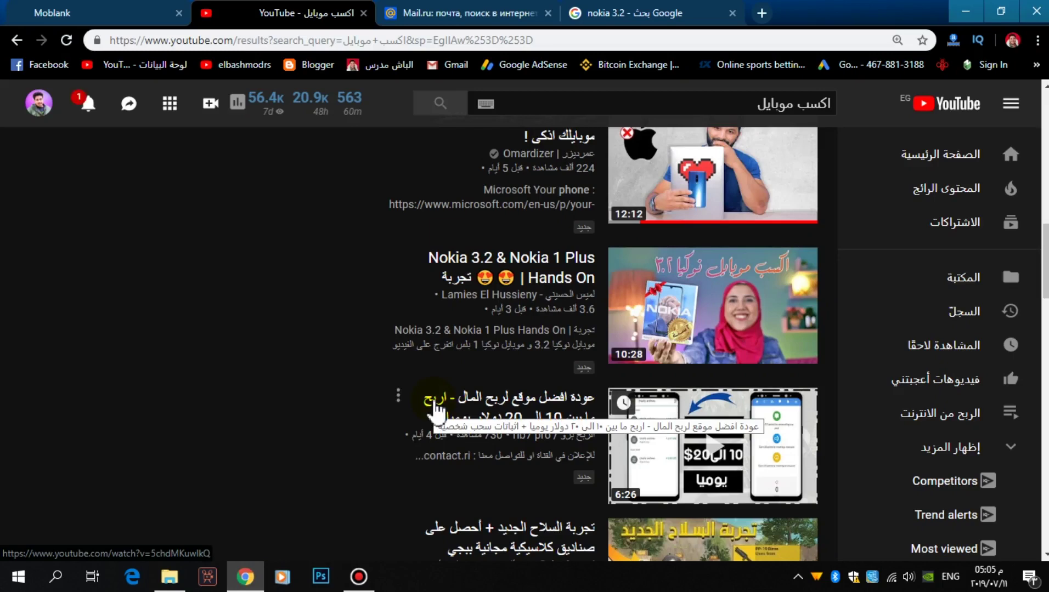
click(113, 11)
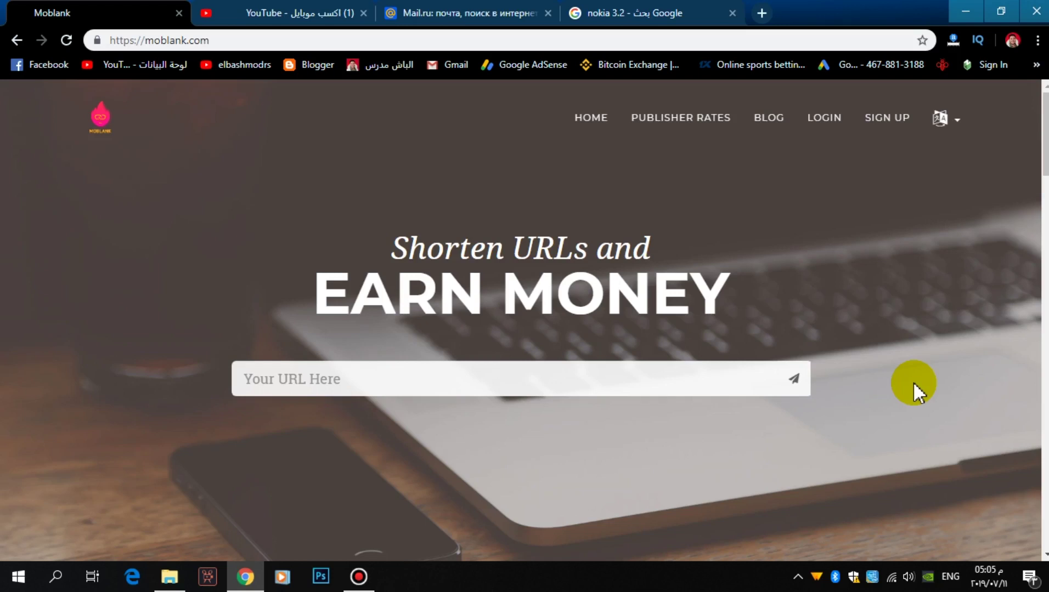
click(869, 121)
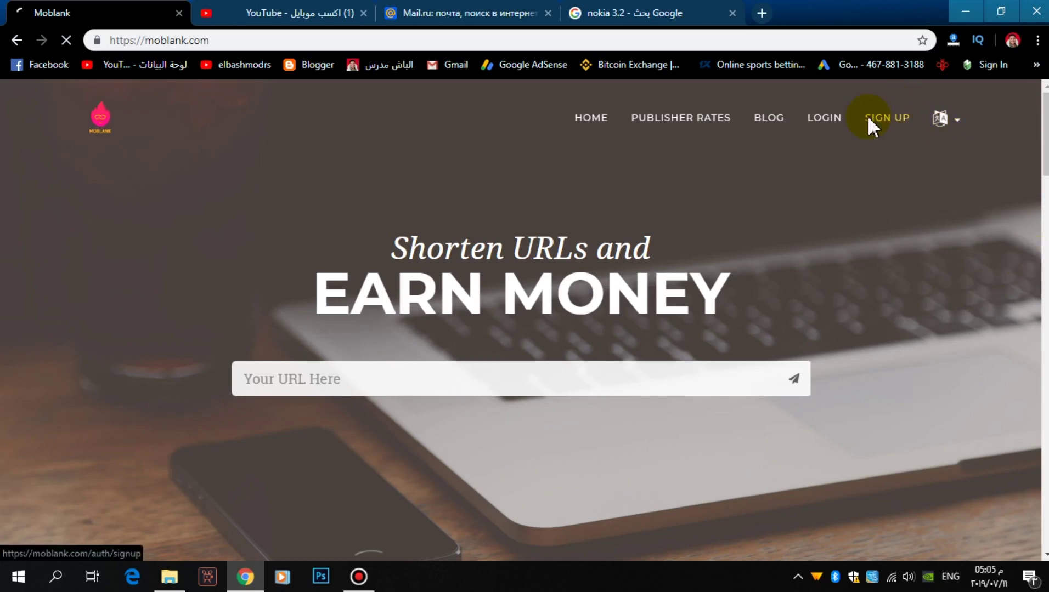
scroll(498, 234, down, 5)
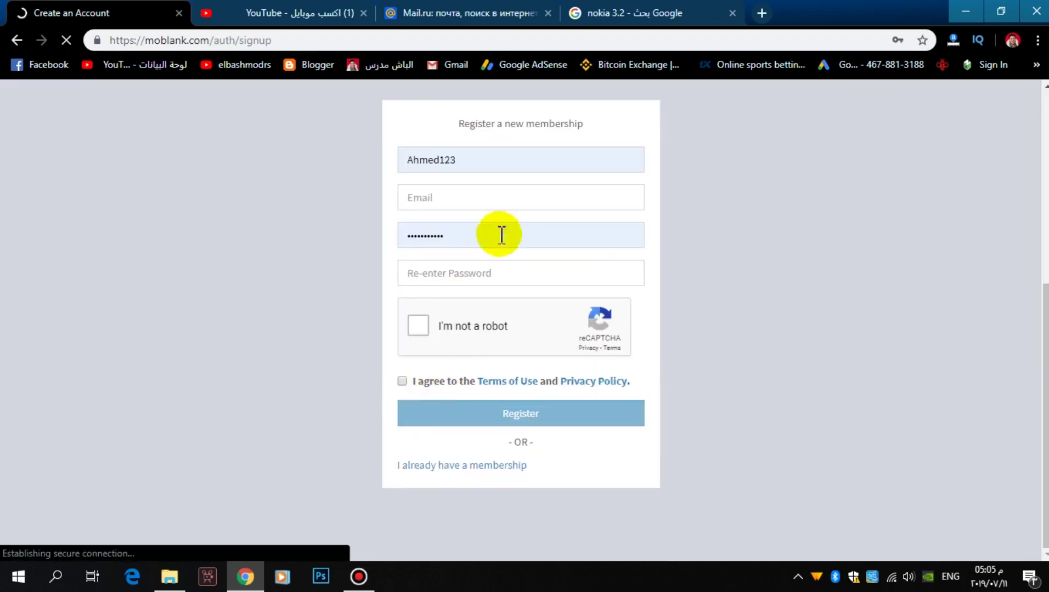
Step: Clear the prefilled username and password in the registration form and agree to the Terms of Use and Privacy Policy
double_click(486, 169)
key(BackSpace)
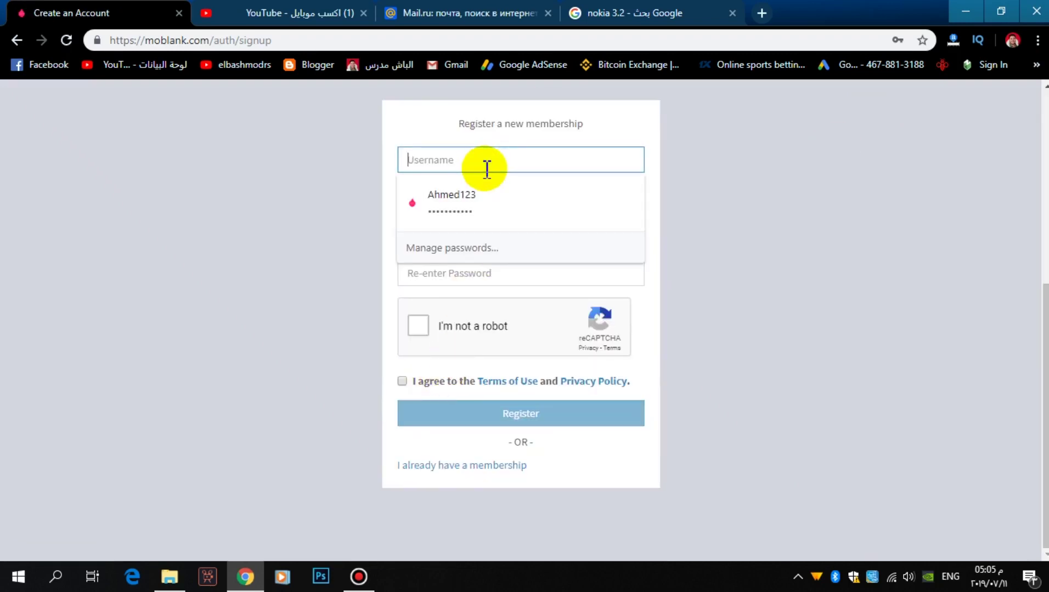
click(592, 237)
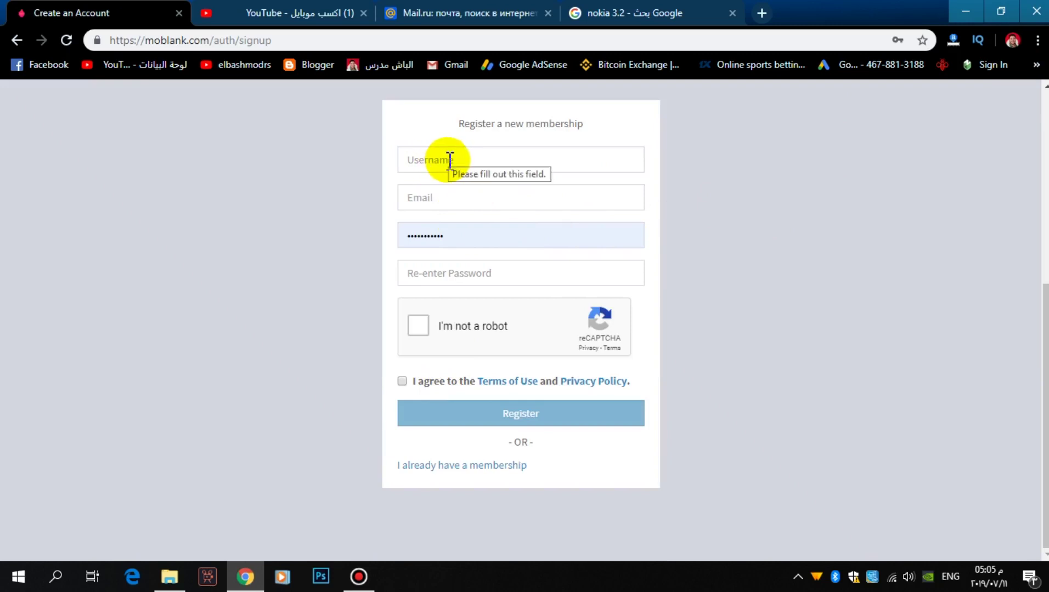
double_click(460, 240)
key(BackSpace)
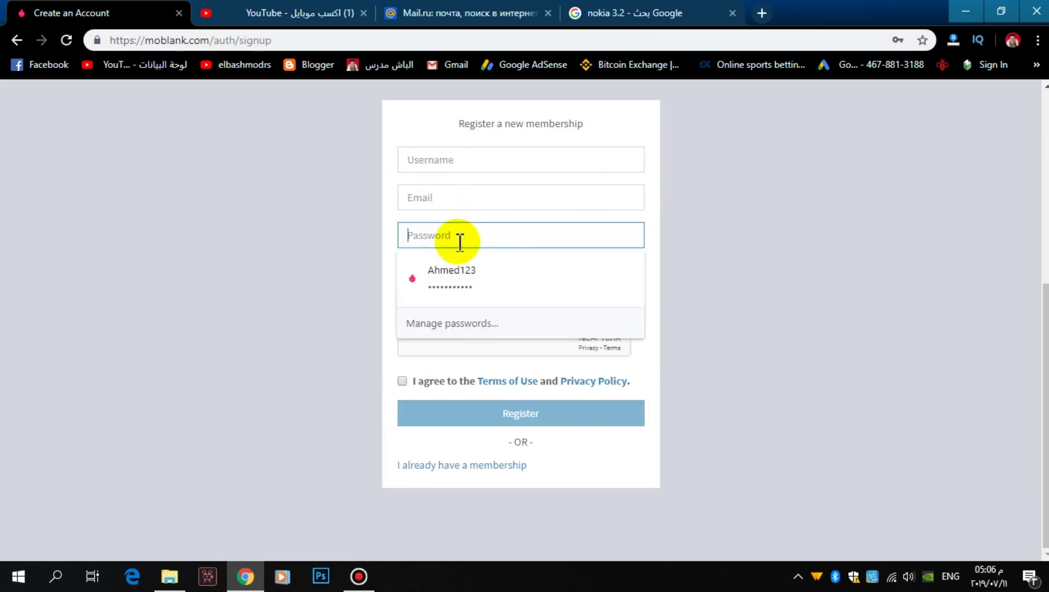
click(701, 249)
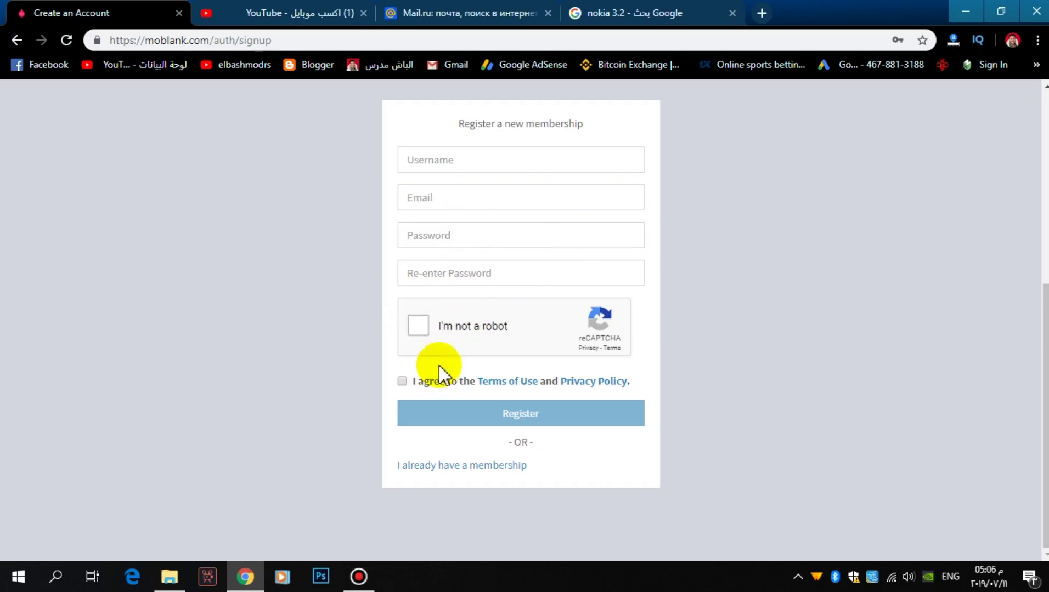
click(401, 381)
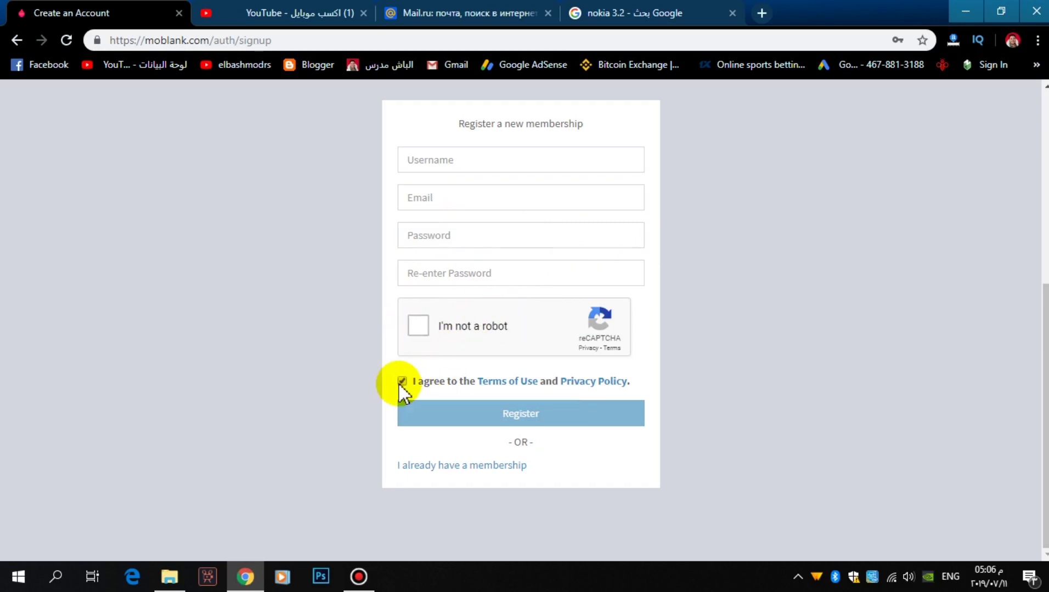
Step: Return to the Moblank home page and log in to the existing member account with the prefilled credentials
scroll(497, 420, up, 6)
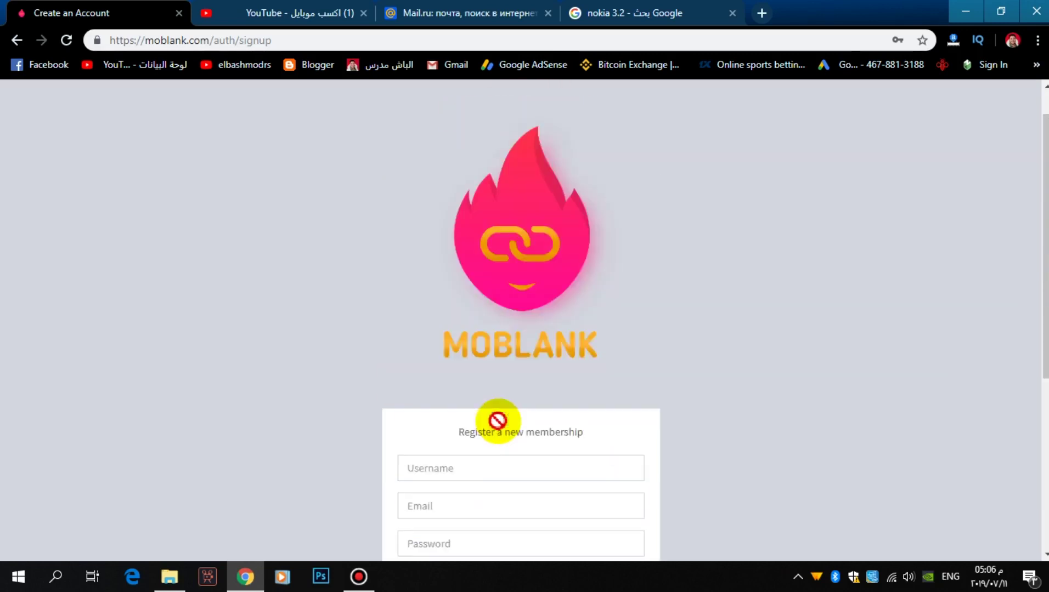
click(539, 334)
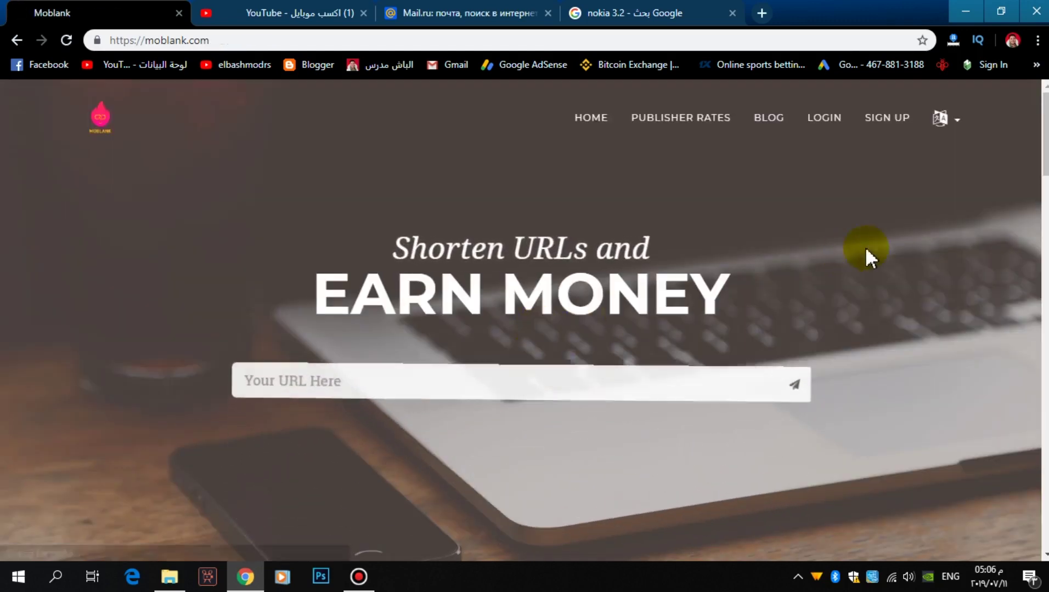
click(820, 119)
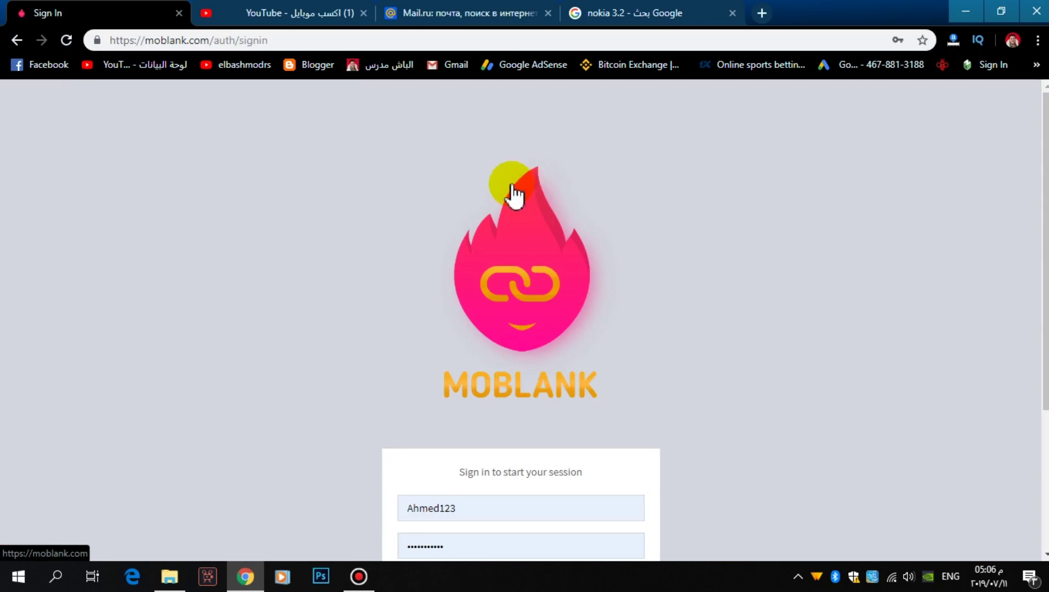
scroll(510, 186, down, 4)
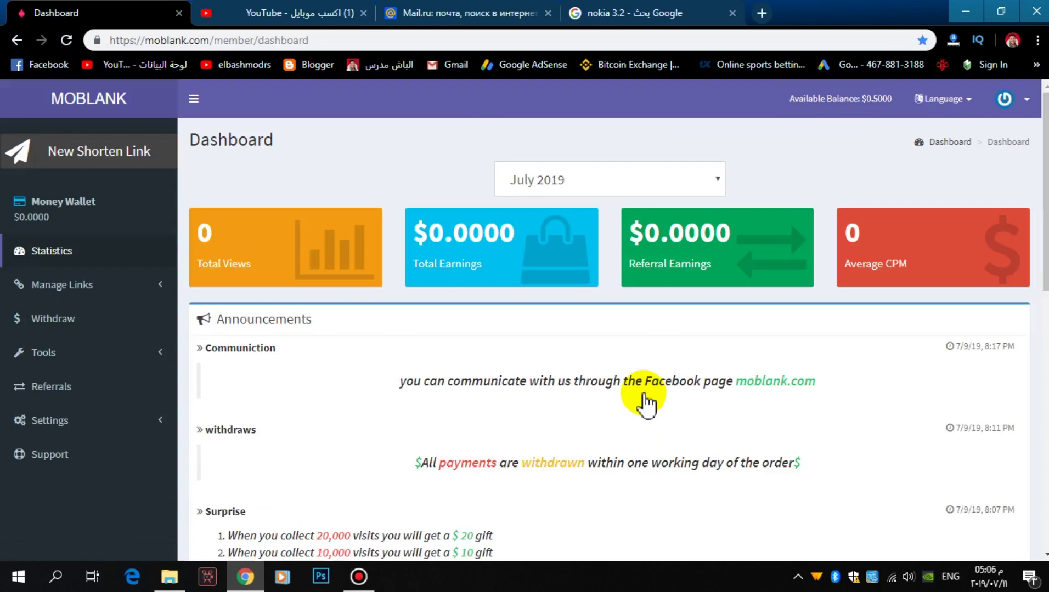
Step: Review the July 2019 views, earnings, referral and average CPM summaries on the dashboard
double_click(270, 142)
click(270, 144)
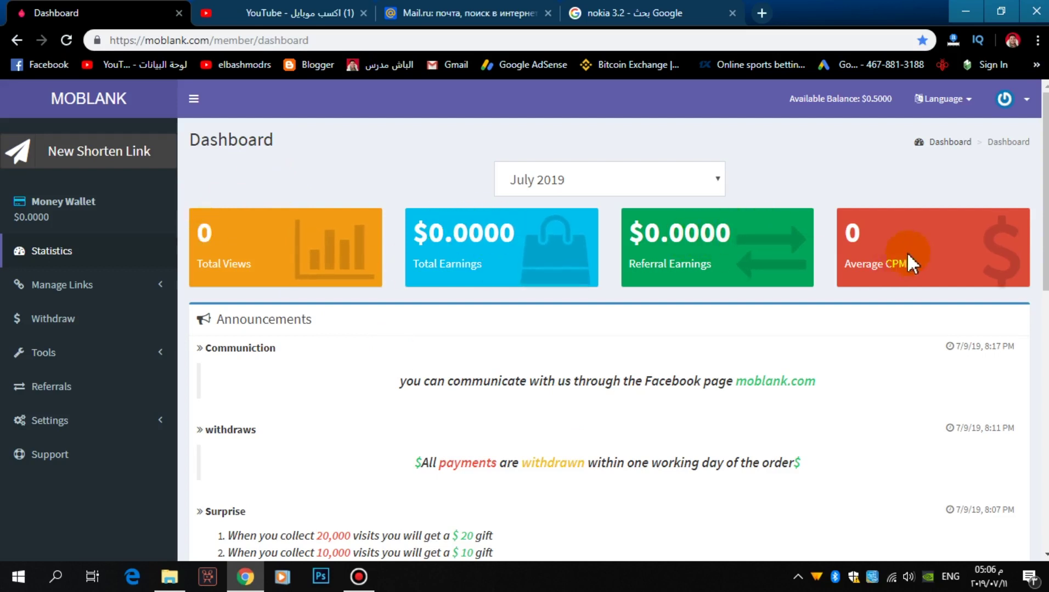
click(854, 234)
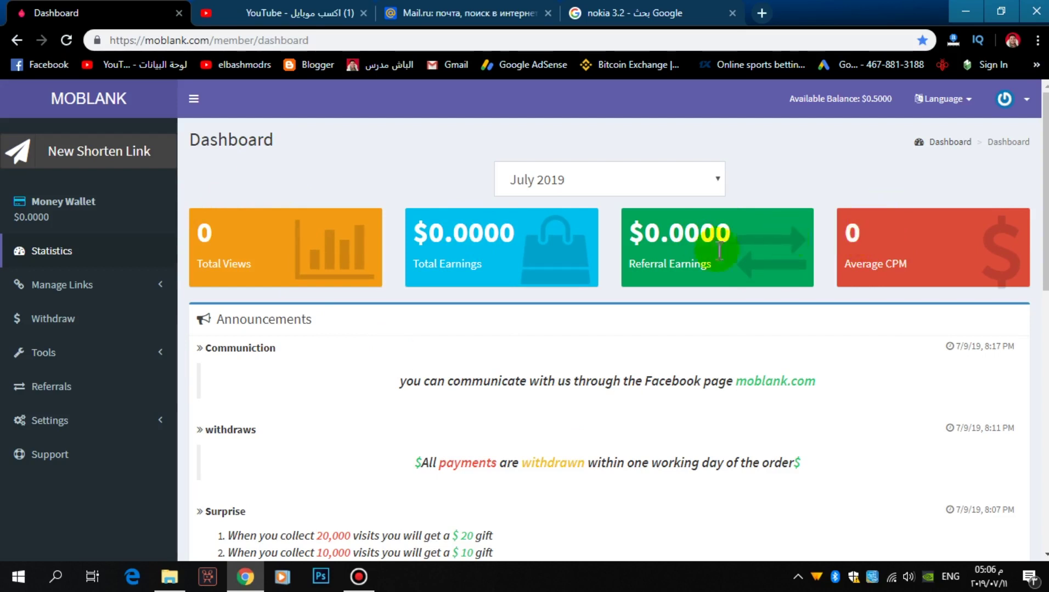
scroll(740, 249, down, 3)
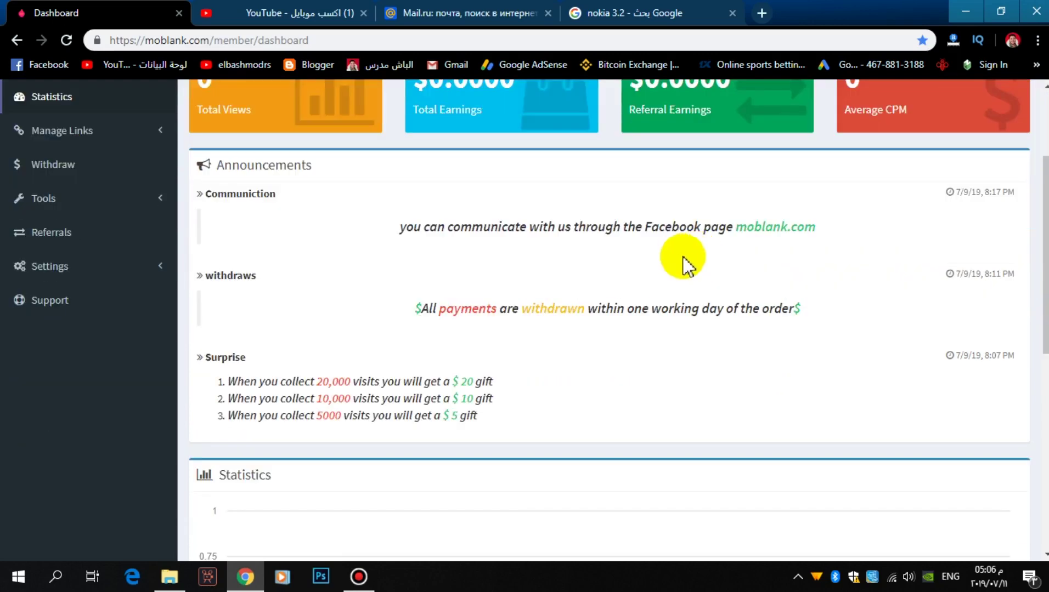
Step: Read the dashboard announcements about contacting the site through Facebook and about payment processing time
drag(527, 227, 723, 239)
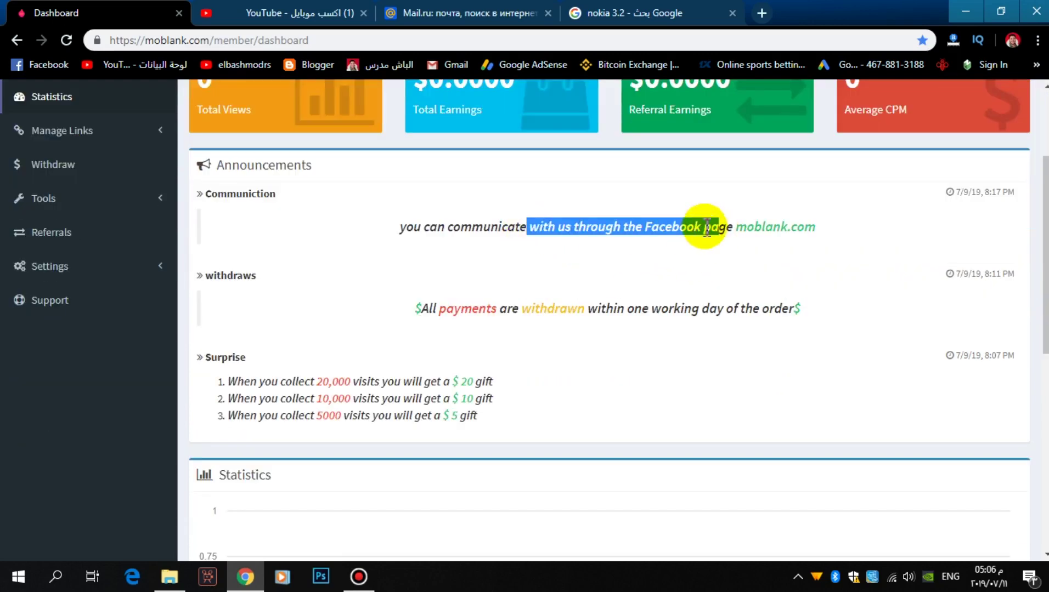
click(711, 228)
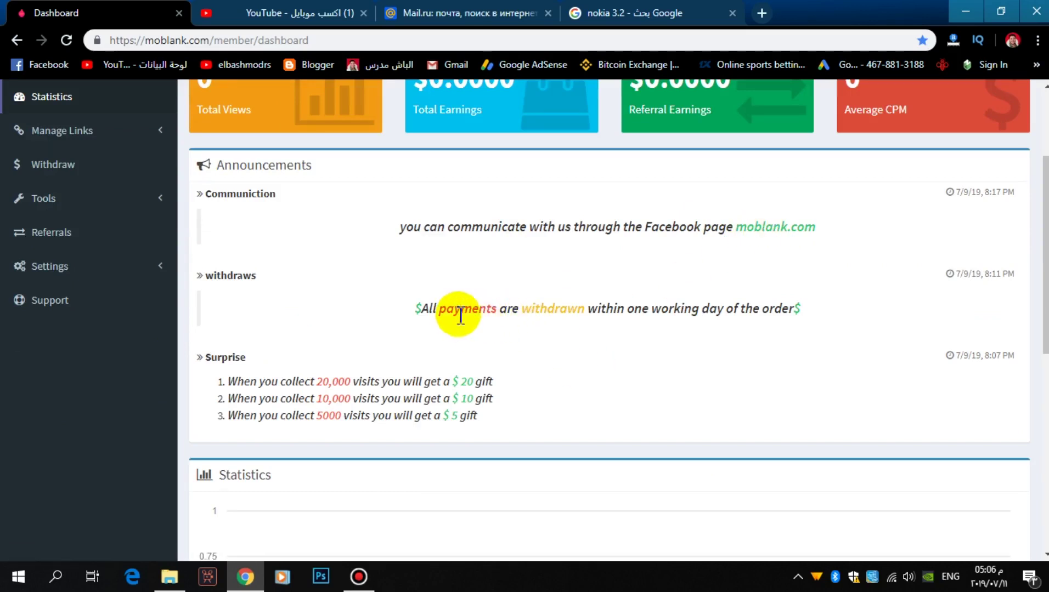
drag(460, 316, 551, 311)
click(680, 310)
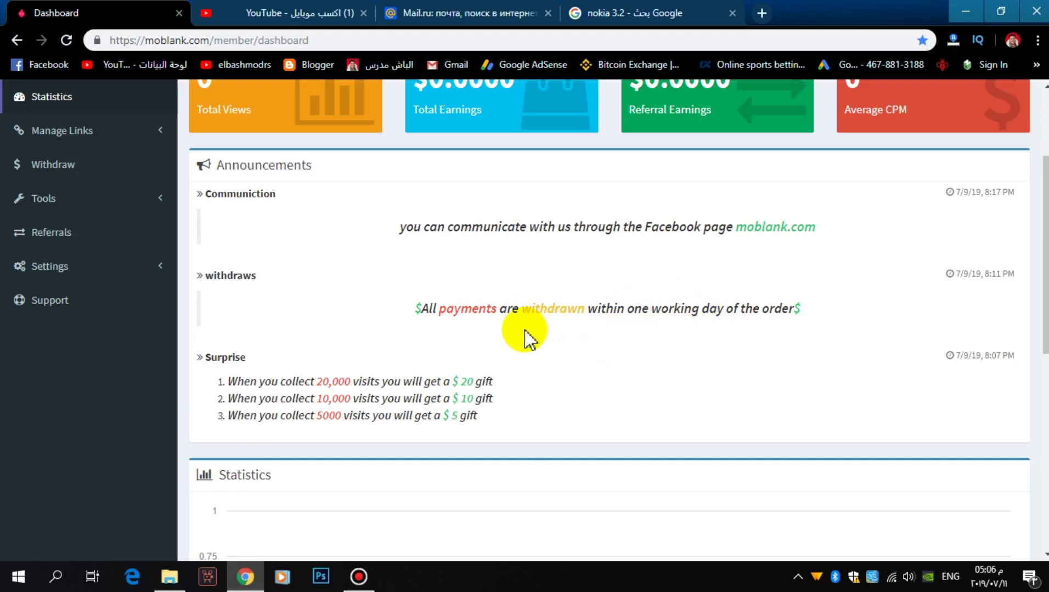
drag(675, 310, 763, 316)
click(762, 316)
drag(615, 306, 768, 323)
click(750, 310)
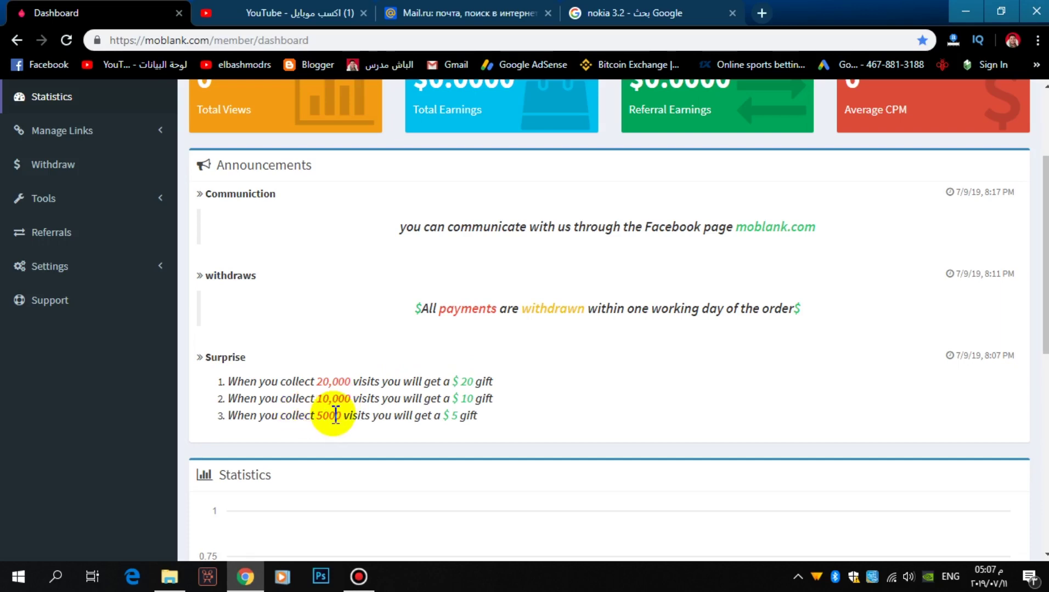
Step: Examine the daily statistics table and the visit-based gift offers on the dashboard
scroll(336, 415, down, 10)
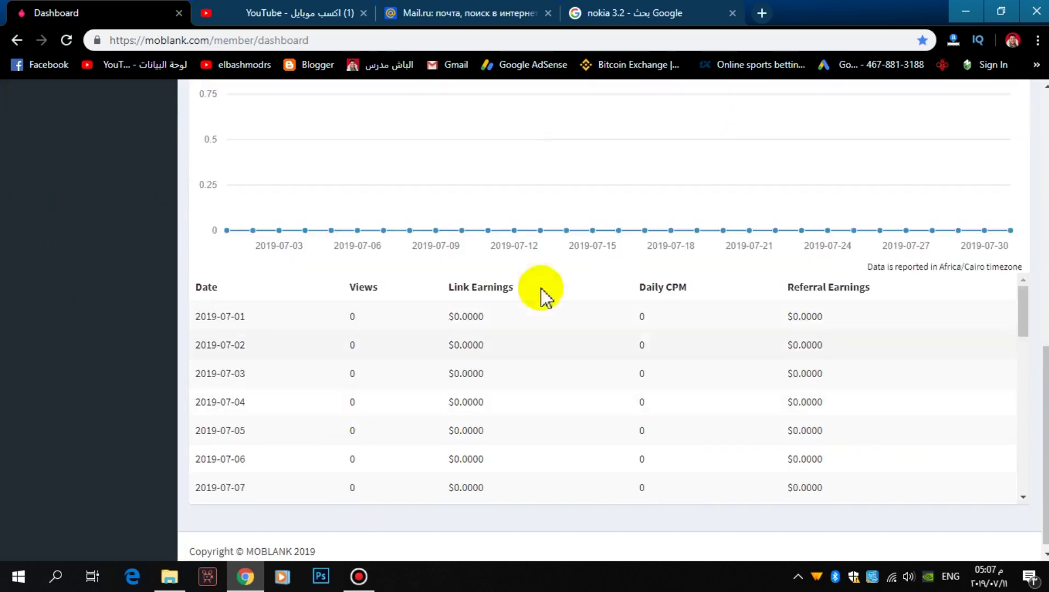
scroll(433, 367, up, 12)
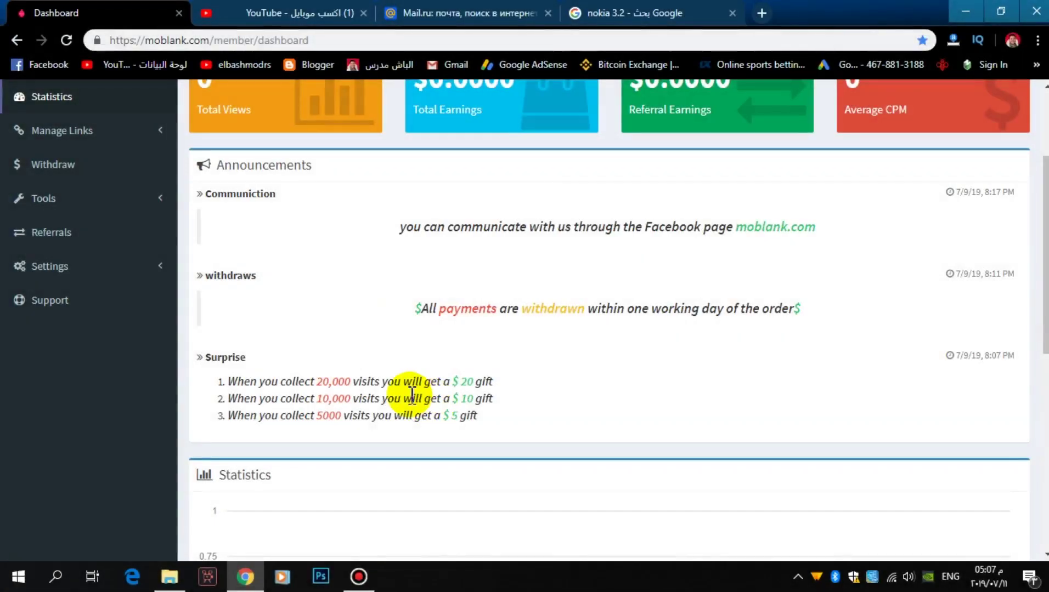
scroll(415, 385, up, 3)
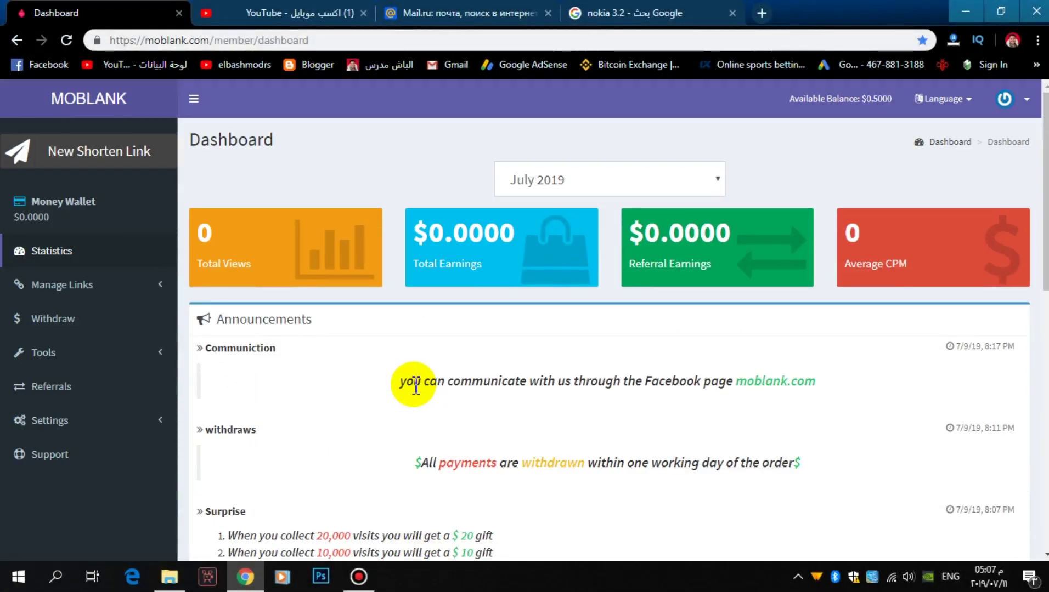
scroll(388, 357, down, 3)
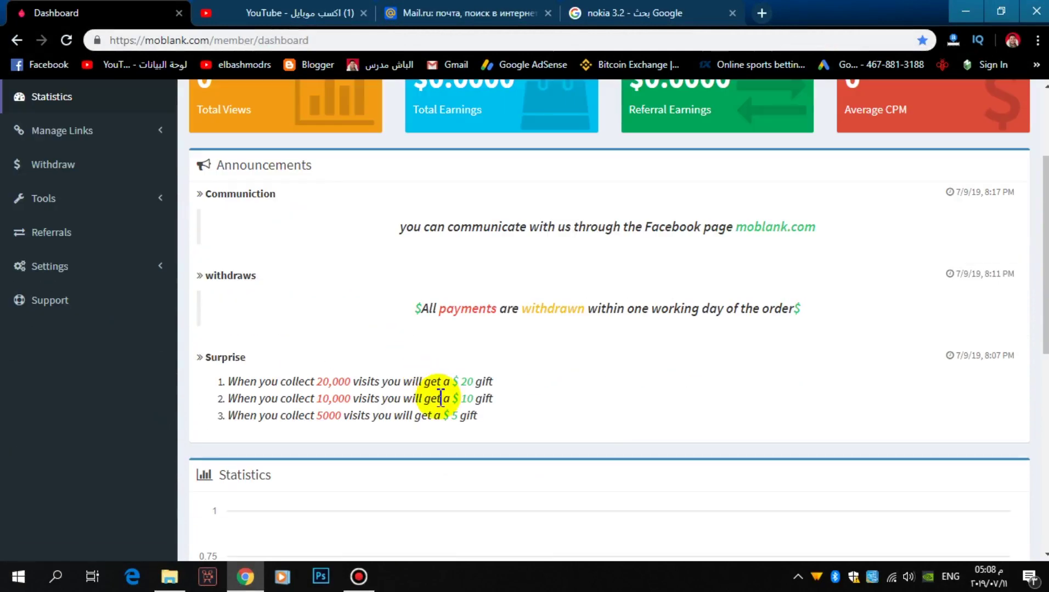
Step: Open the Withdraw Funds page and follow its link to the profile's payment method settings
scroll(368, 335, up, 1)
scroll(367, 336, up, 1)
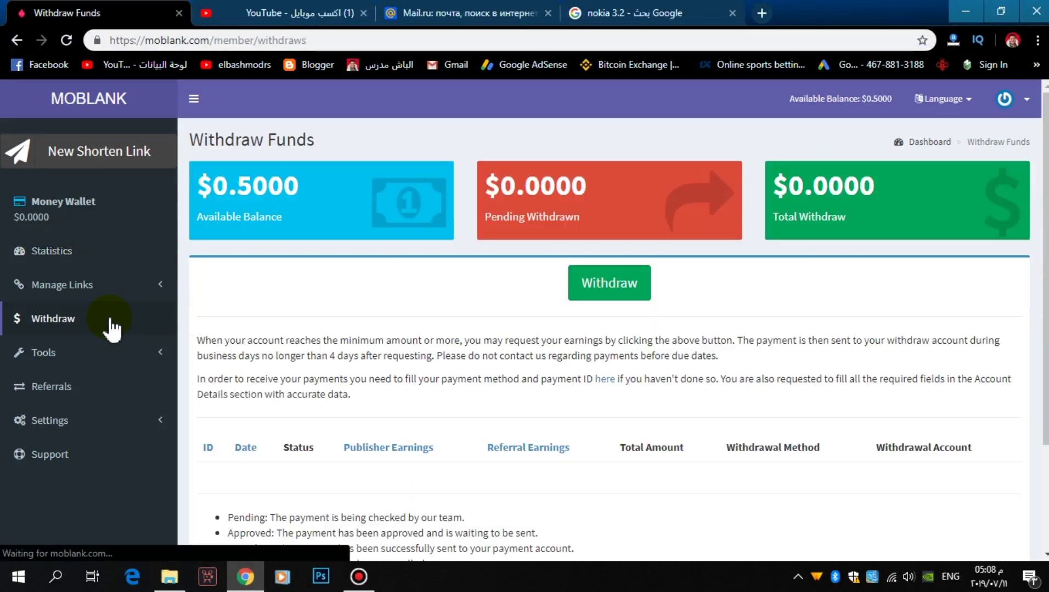
click(604, 381)
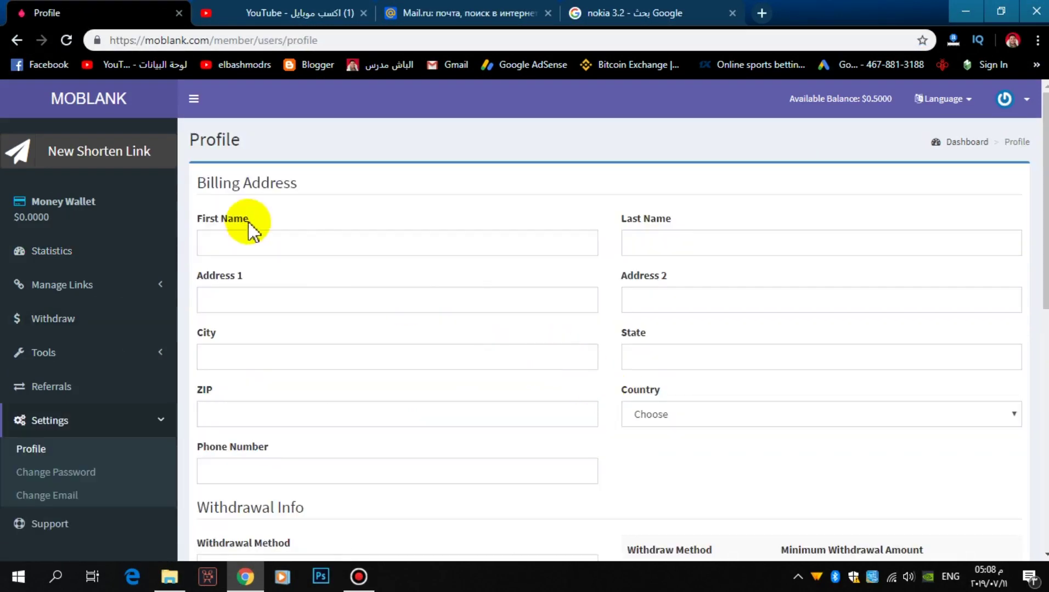
Step: Look over the profile's billing address and withdrawal fields, including the Country choices
scroll(590, 283, down, 2)
scroll(609, 293, down, 2)
scroll(658, 283, up, 2)
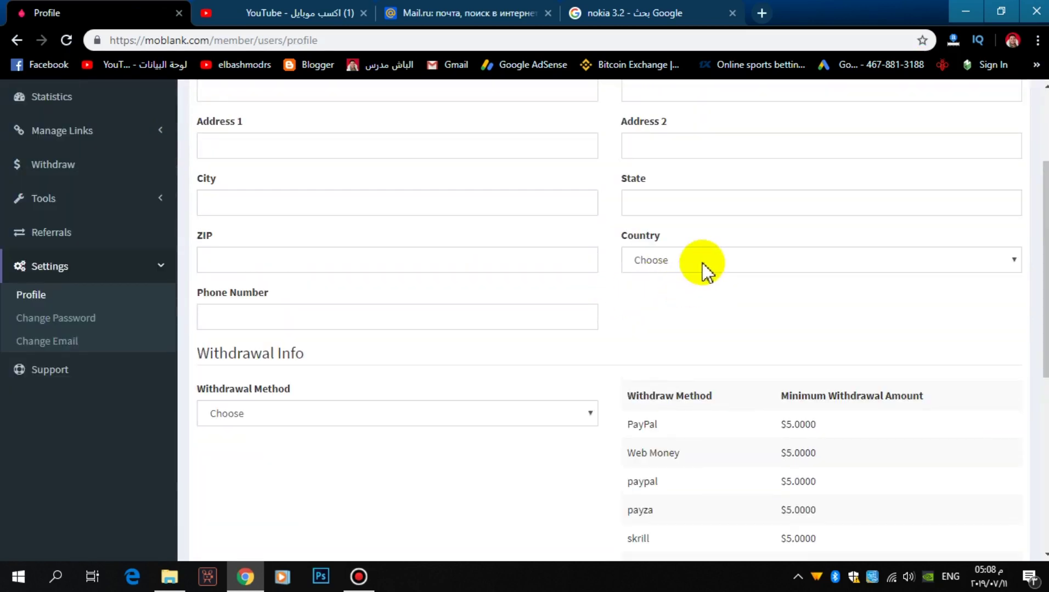
click(708, 266)
click(716, 280)
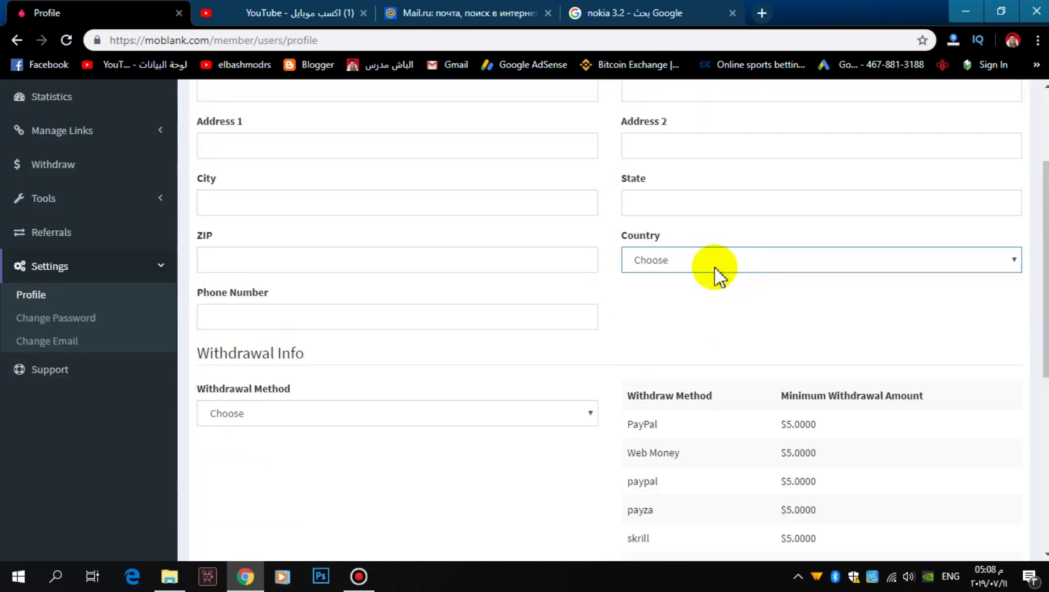
Step: Choose paypal as the withdrawal method in the profile's Withdrawal Info and review the account instructions
click(274, 416)
click(362, 427)
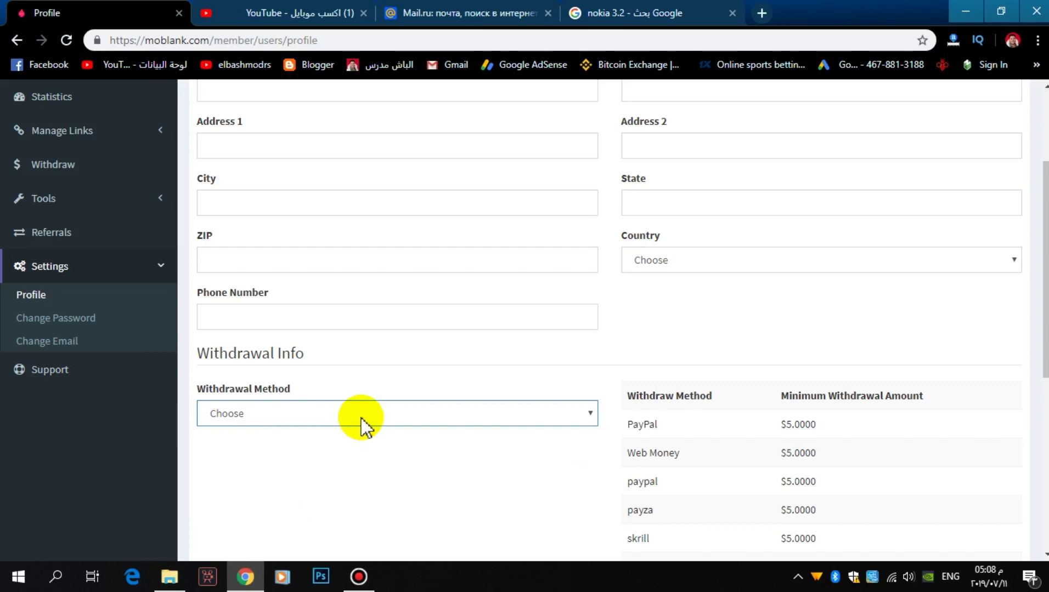
scroll(592, 384, down, 2)
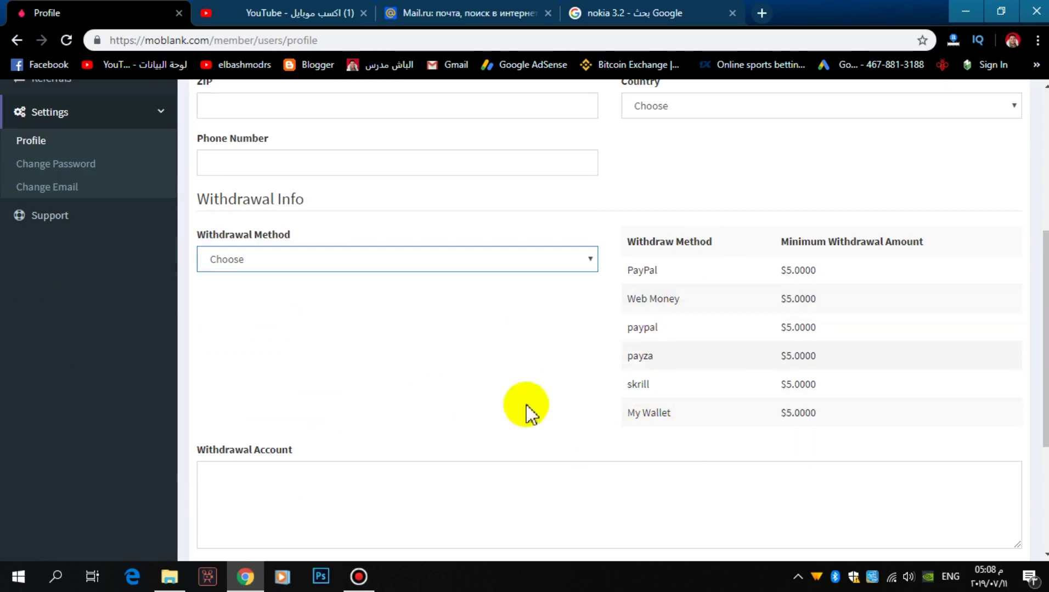
click(398, 259)
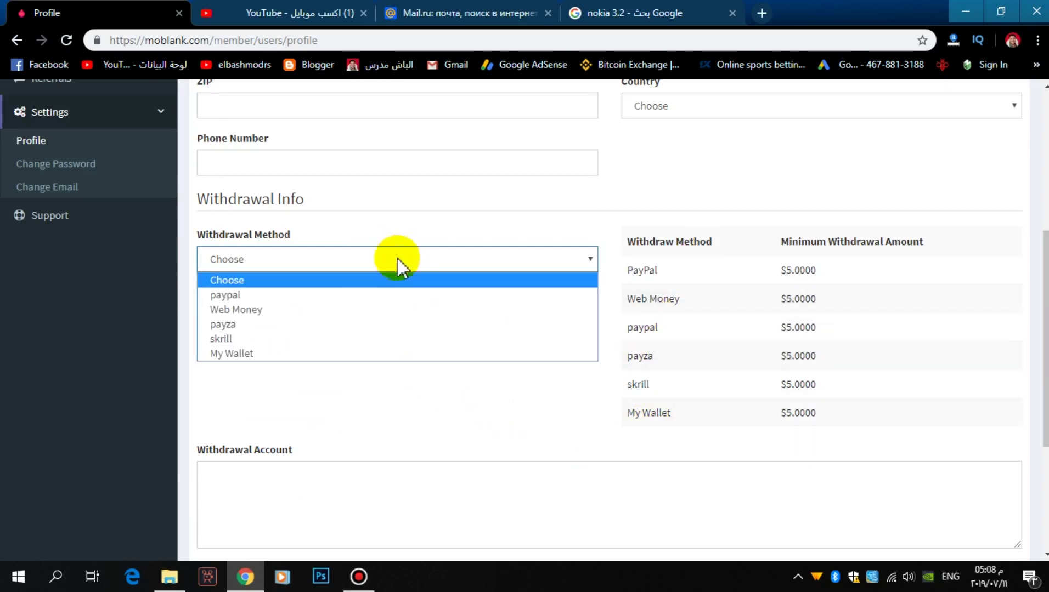
click(372, 295)
scroll(370, 297, down, 3)
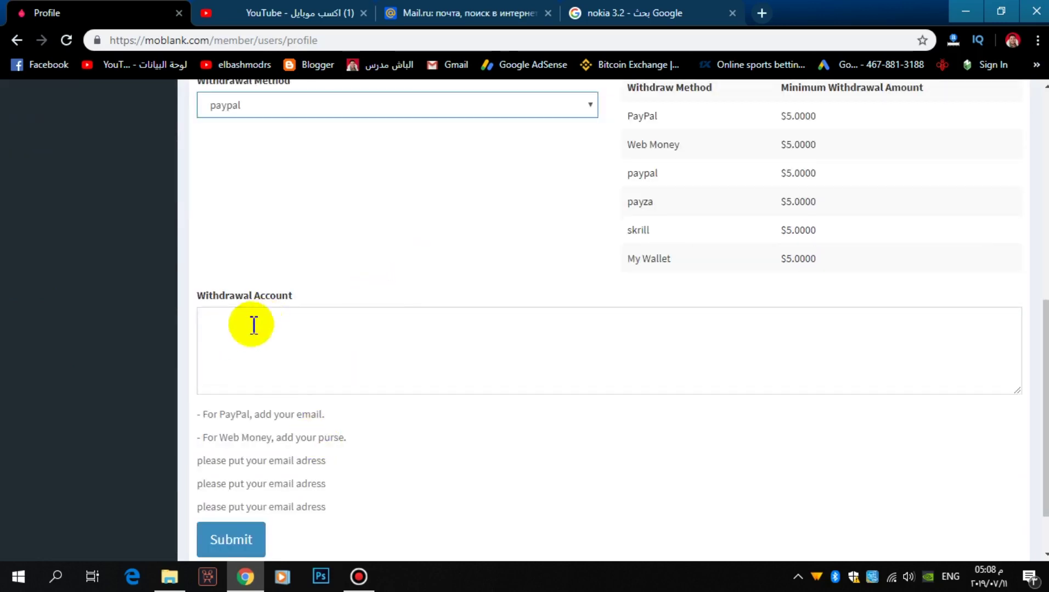
click(235, 554)
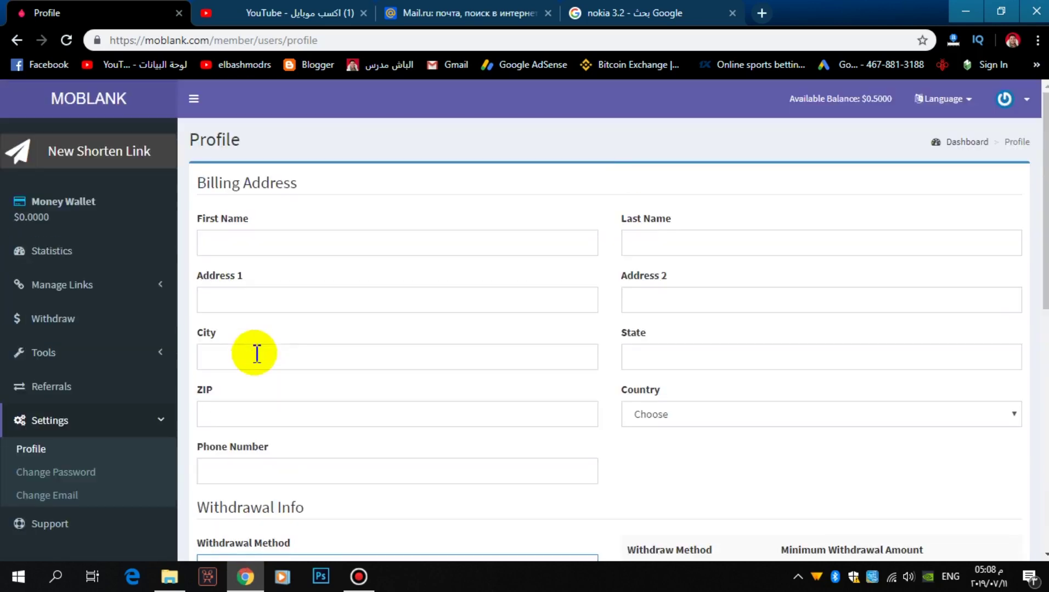
Step: Check the balances on the Withdraw Funds page, and return to the Statistics dashboard
click(86, 329)
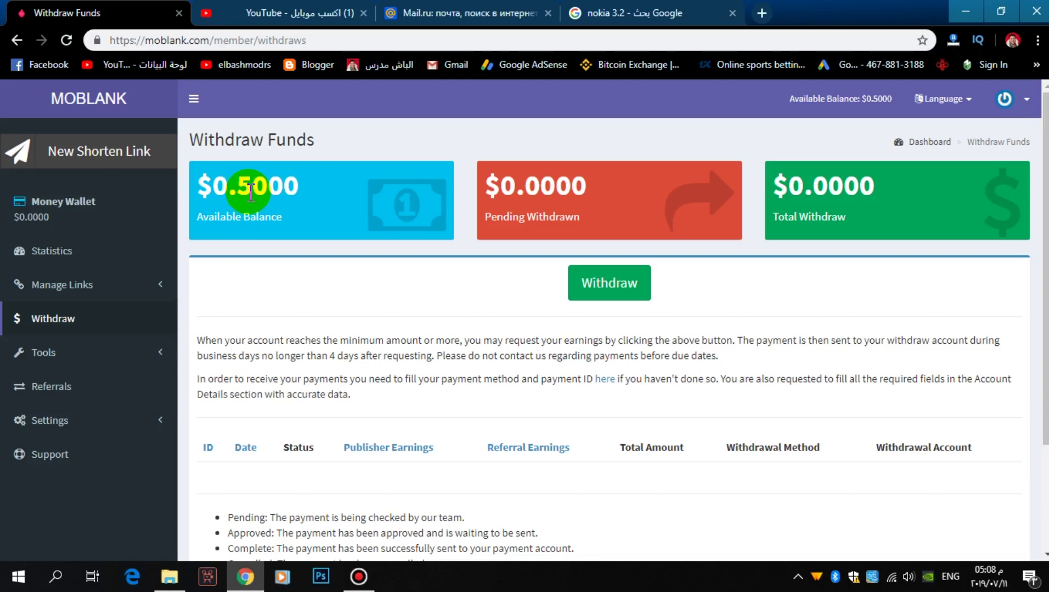
click(80, 257)
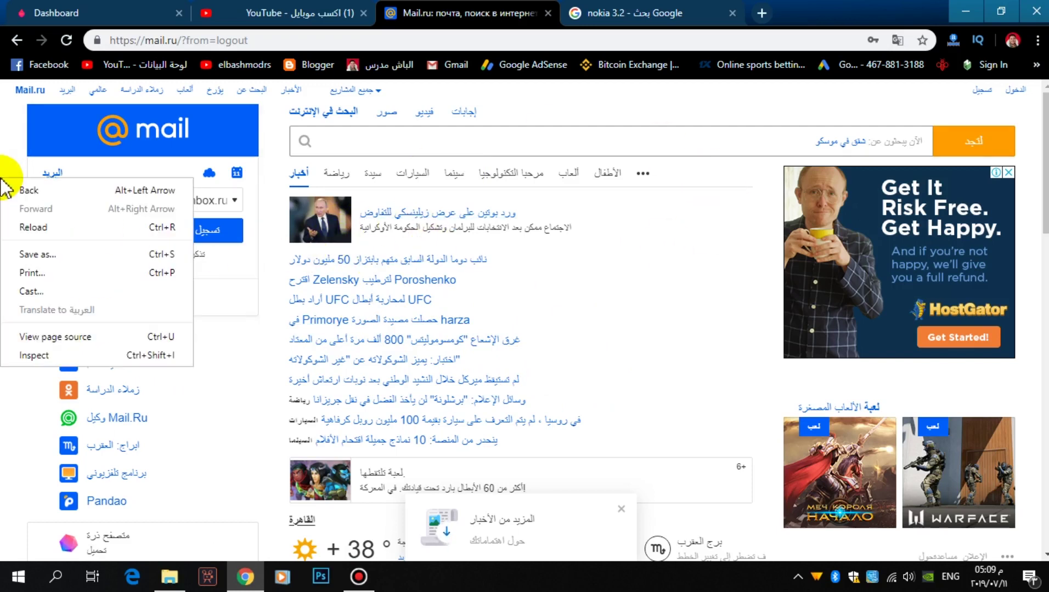
Step: Sign in to the Mail.ru mailbox by entering the account password, and start a new message
right_click(2, 178)
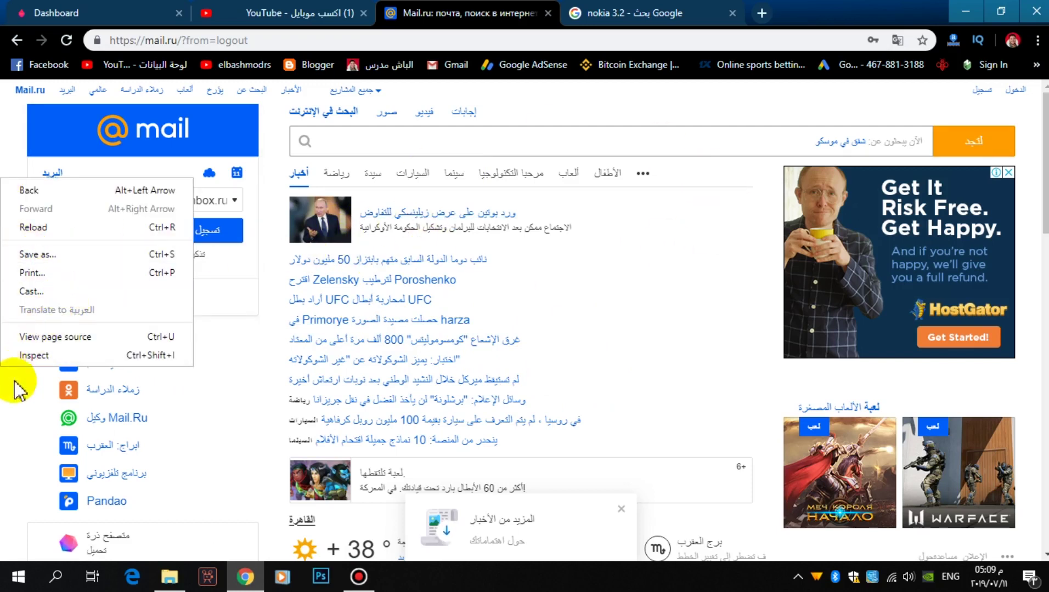
click(14, 403)
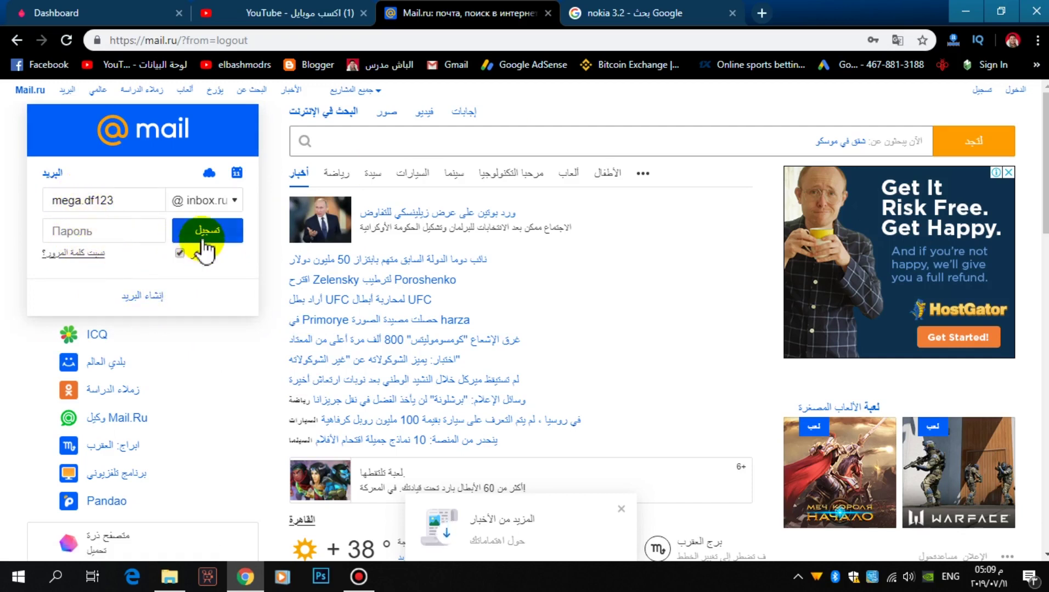
click(107, 236)
key(ctrl+v)
click(217, 229)
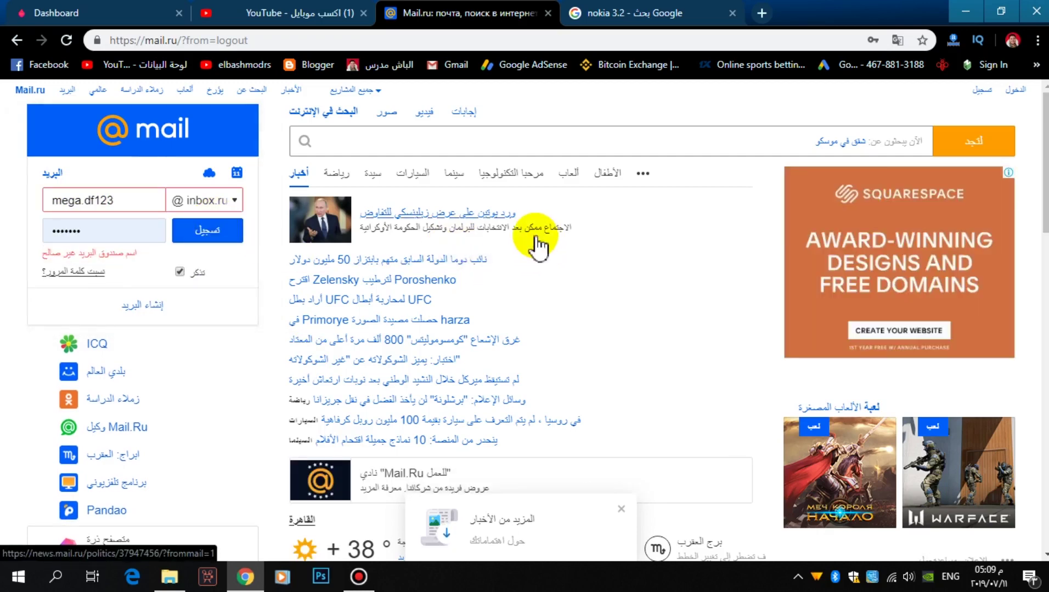
click(207, 230)
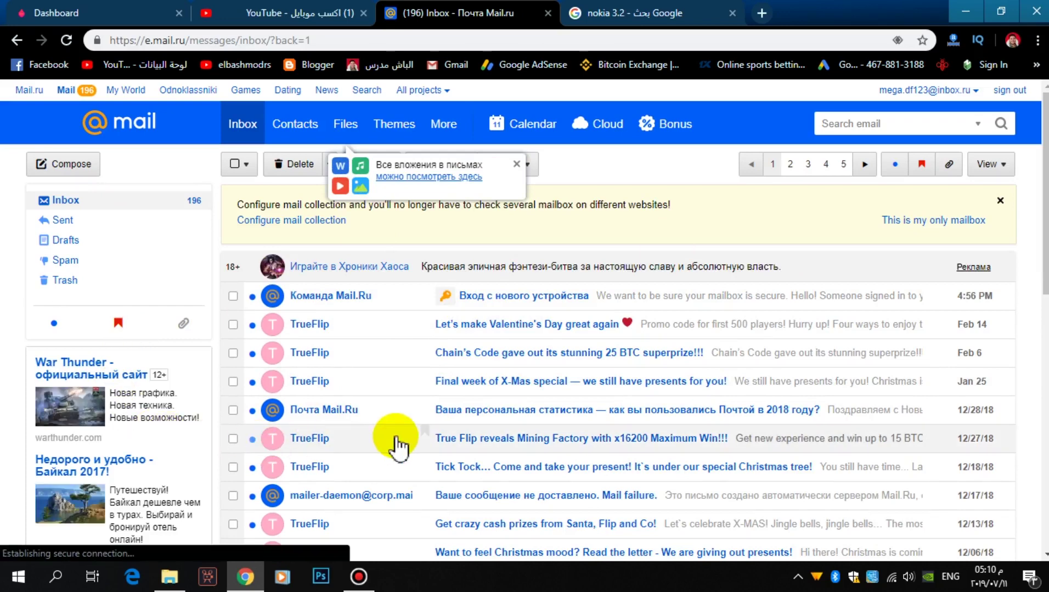
click(100, 171)
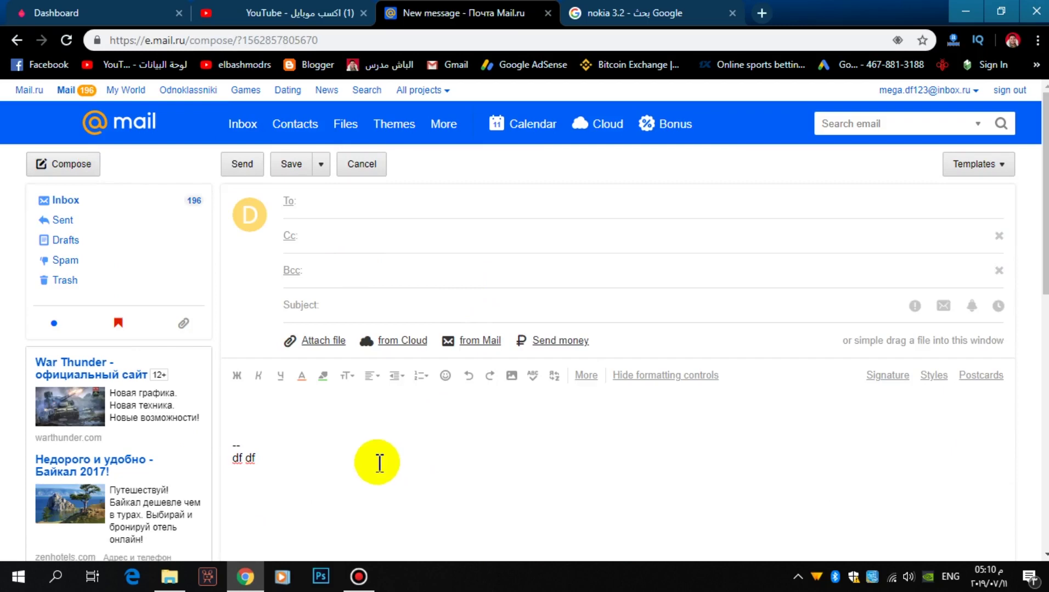
Step: Look at the YouTube results for the Nokia 3.2 giveaway video and the e-mail list folder, and return to the Mail.ru draft
click(206, 11)
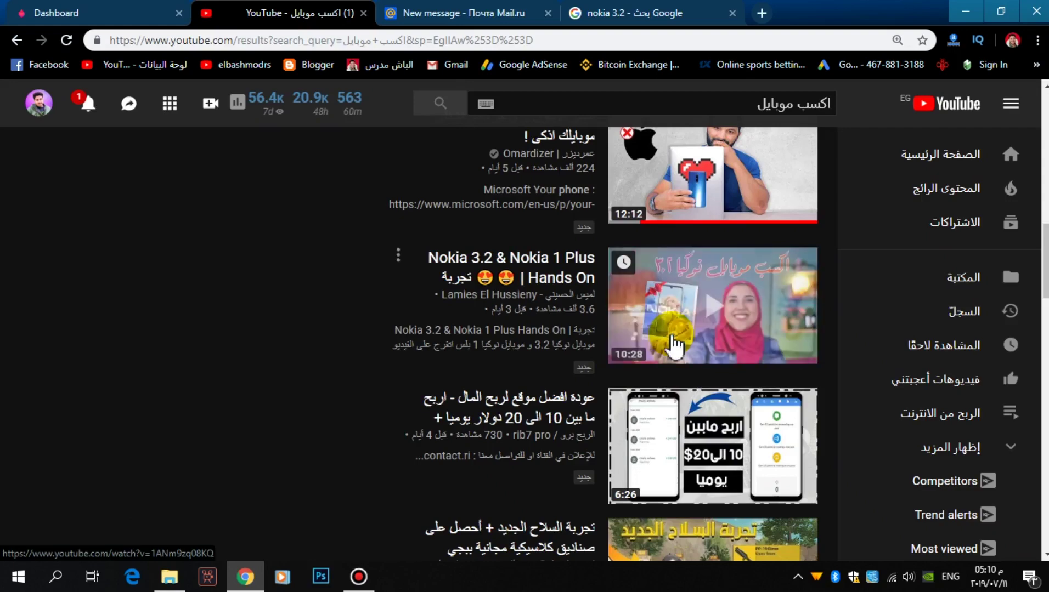
click(176, 590)
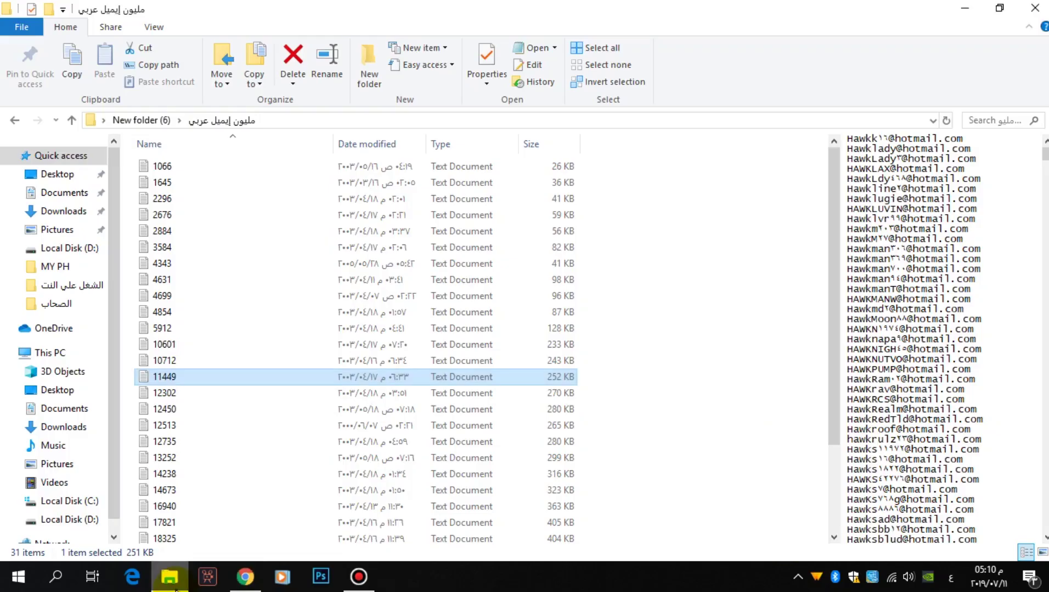
click(175, 590)
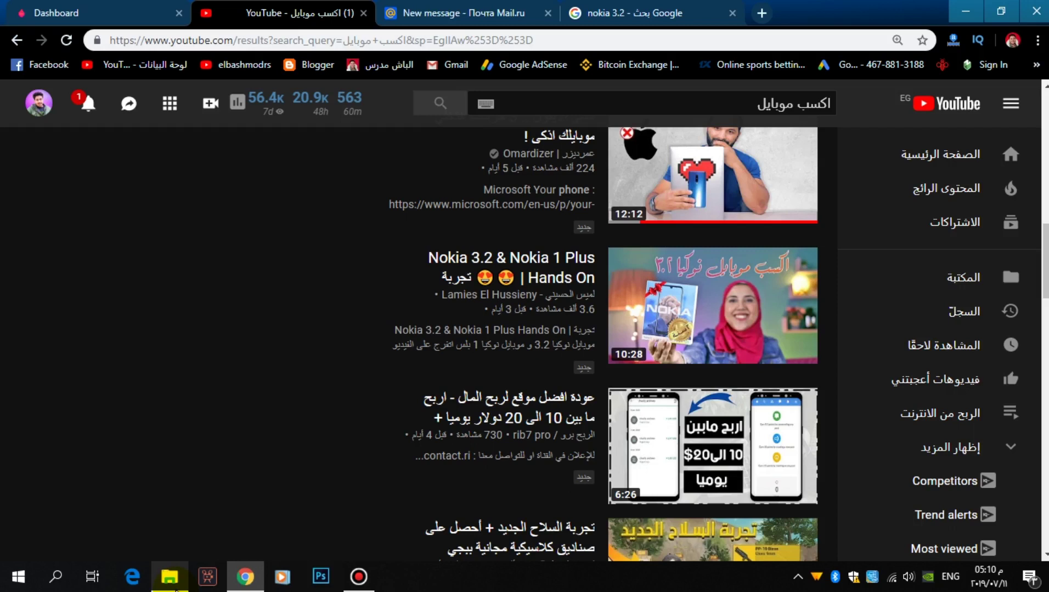
click(433, 12)
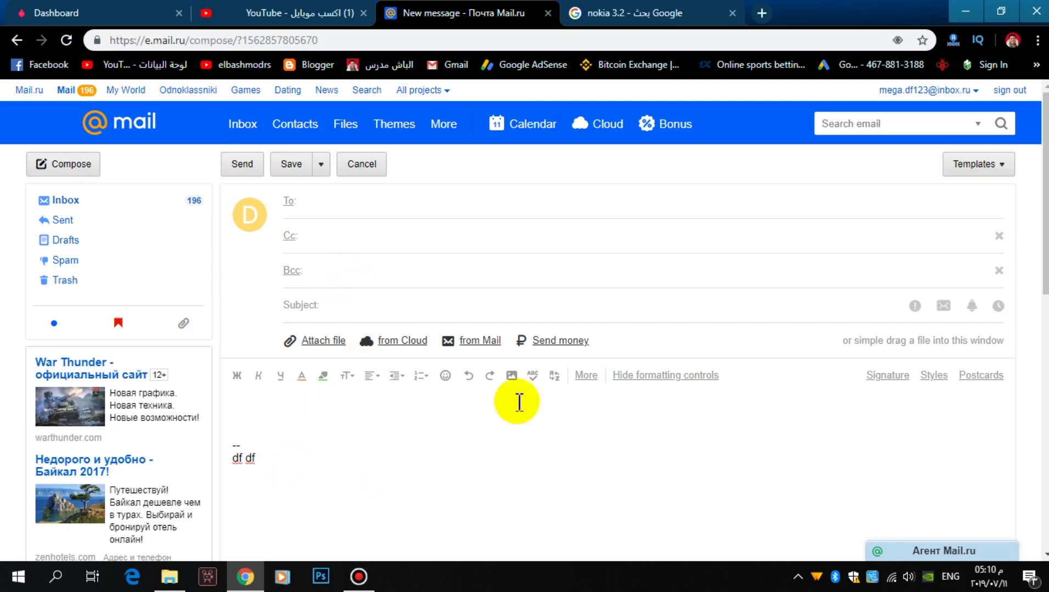
Step: Save the DirectD Nokia 3.2 picture from the Google image results as a JPEG image under its suggested file name
click(627, 12)
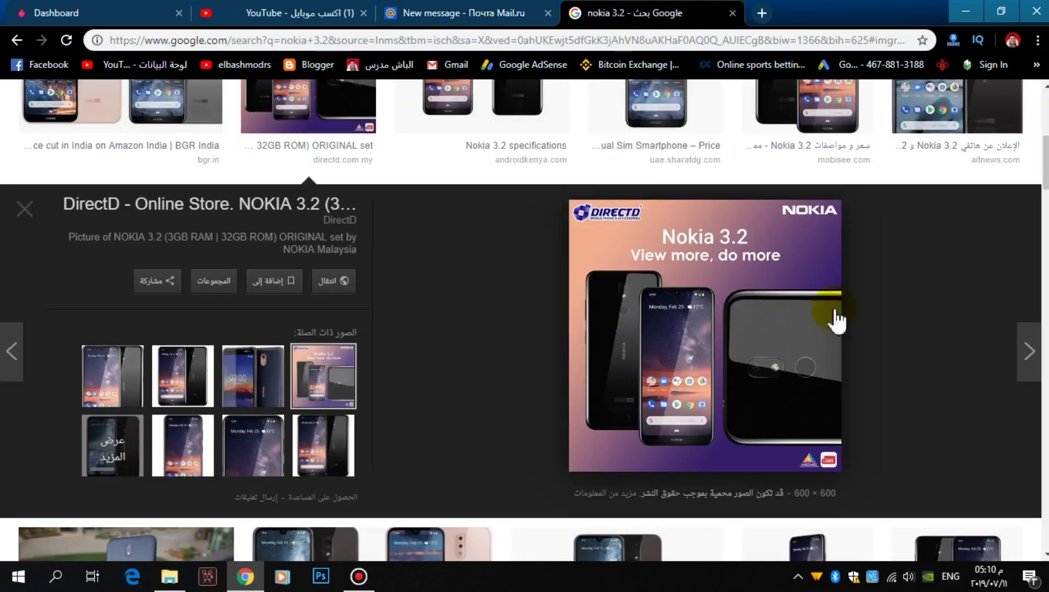
right_click(716, 277)
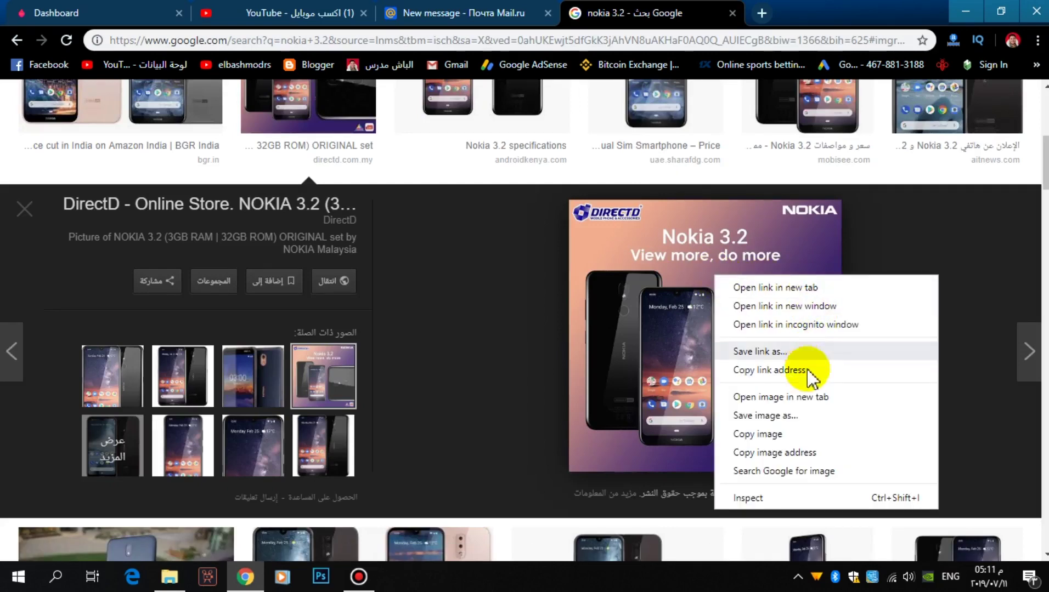
click(793, 415)
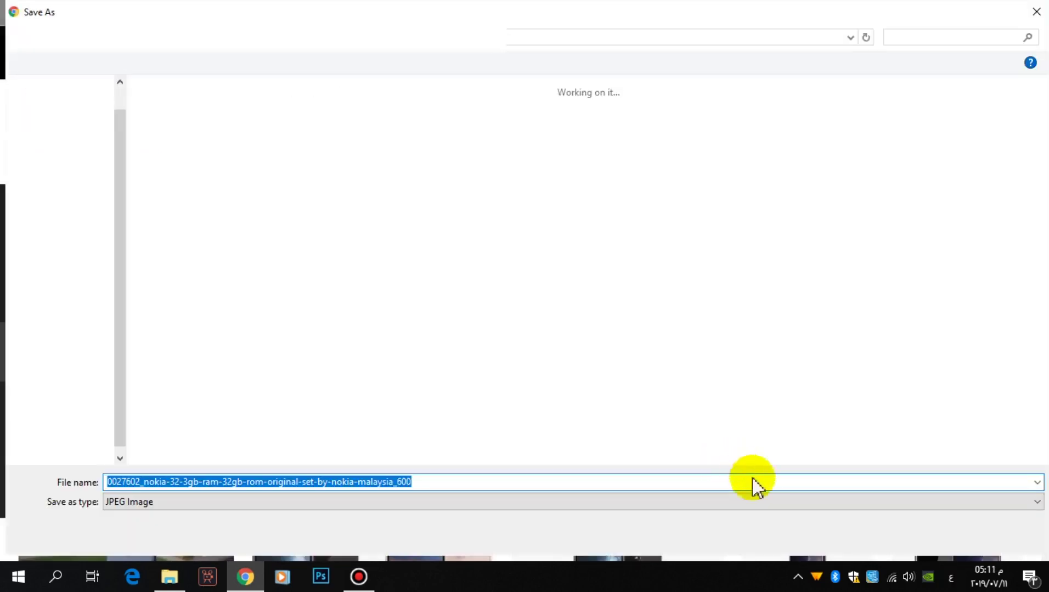
click(905, 537)
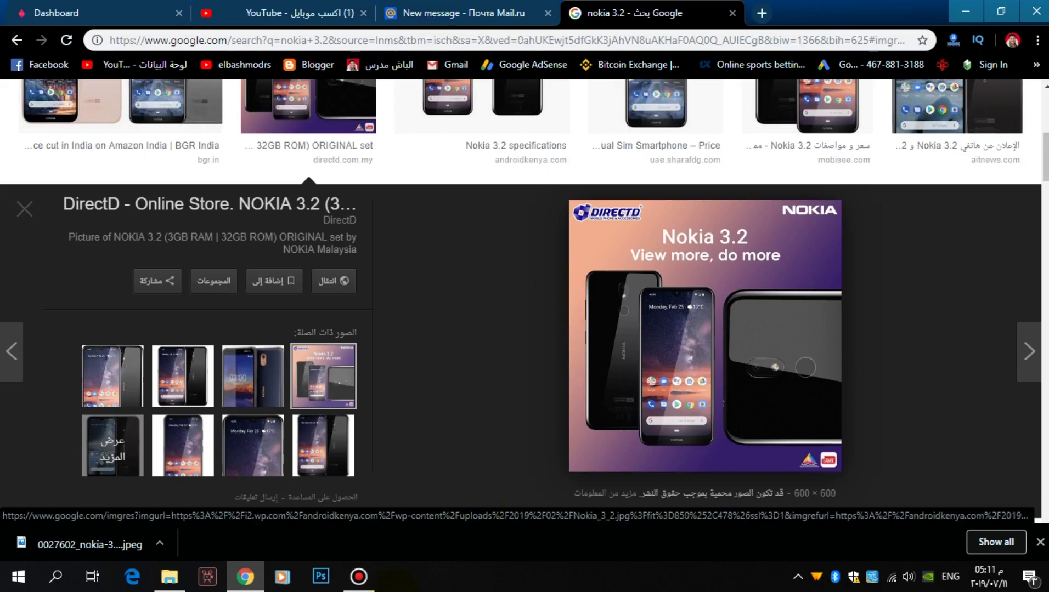
Step: Open the 1645 text file from the e-mail list folder in Notepad and copy the first block of addresses
click(189, 586)
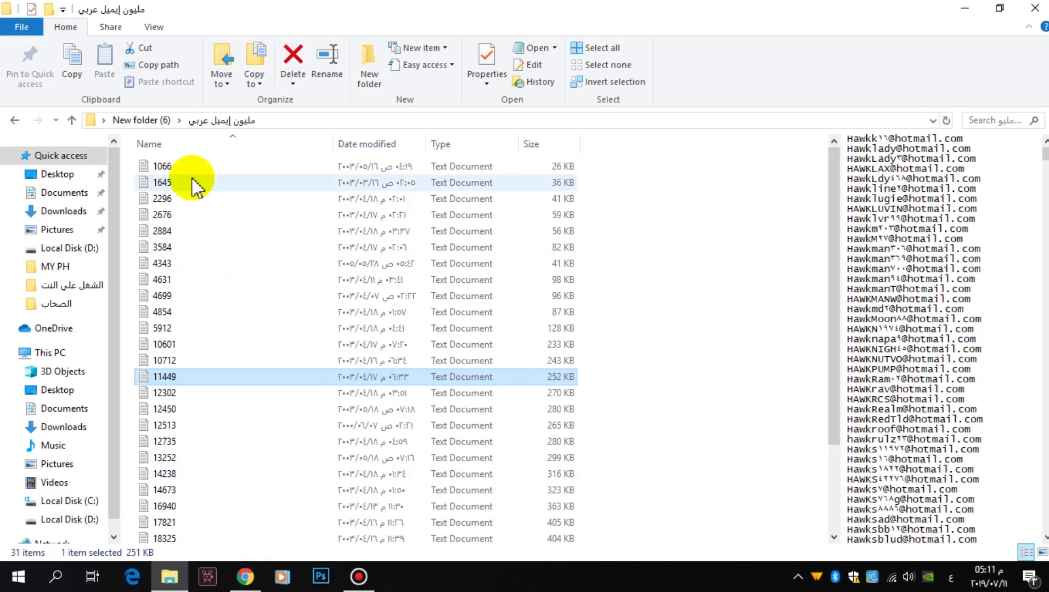
click(193, 184)
double_click(194, 187)
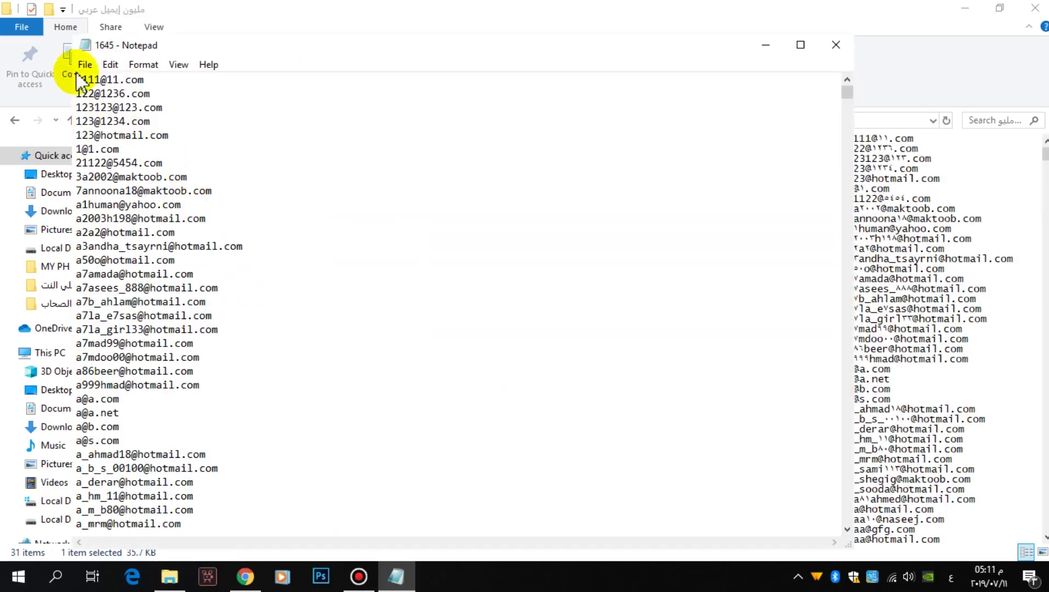
drag(80, 80, 420, 529)
right_click(113, 455)
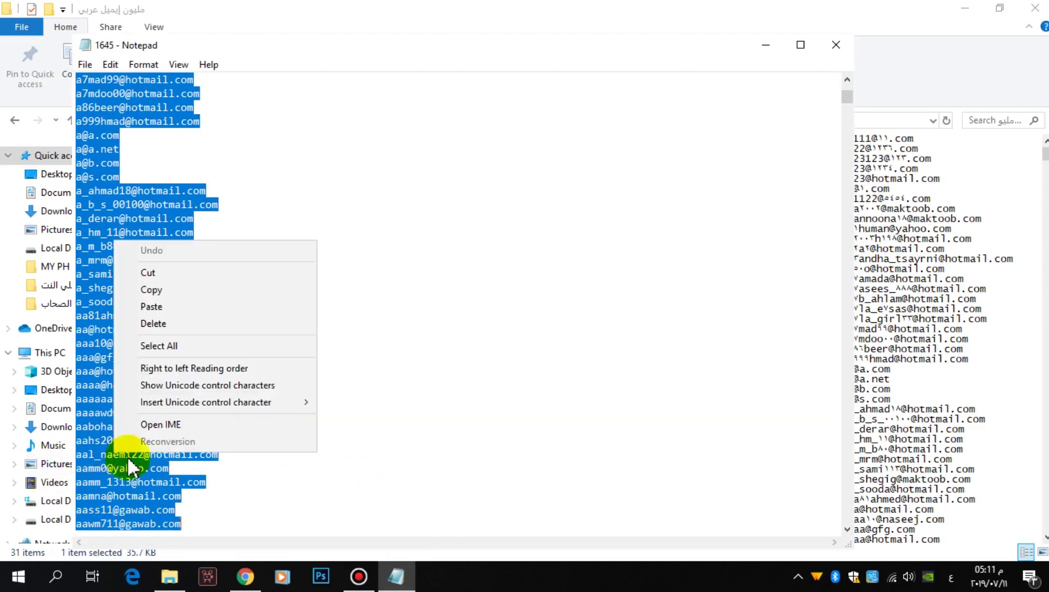
click(149, 291)
Step: Paste the copied addresses as recipients in the To field of the new Mail.ru message
click(245, 577)
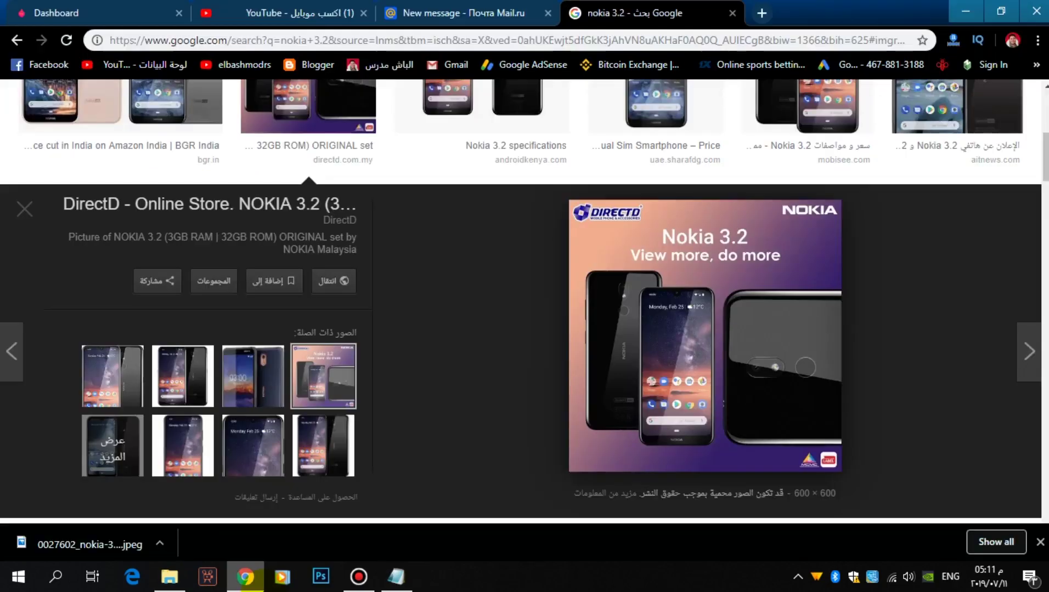
click(466, 11)
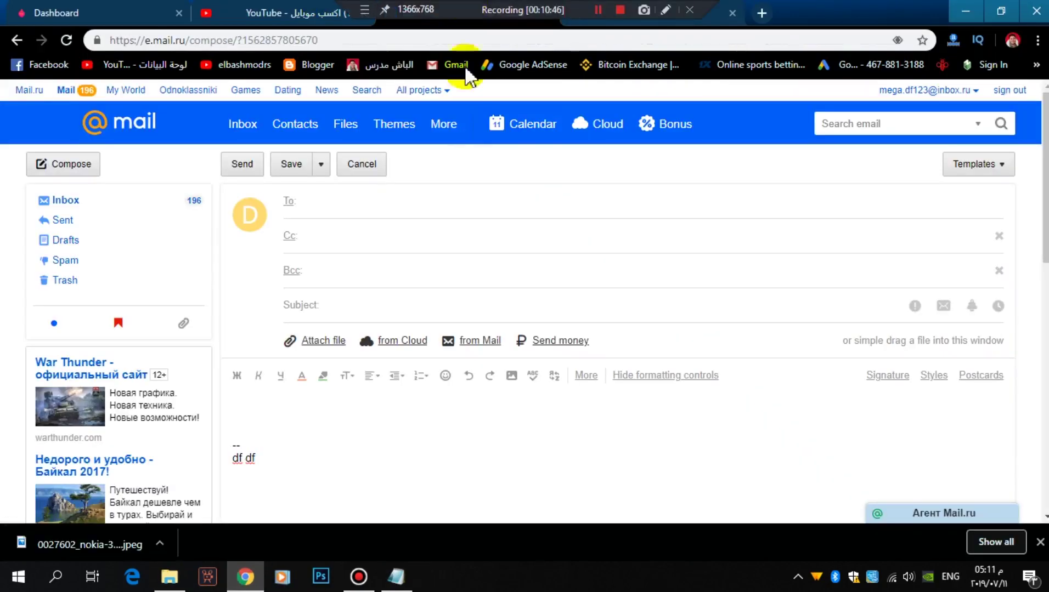
click(317, 203)
right_click(316, 203)
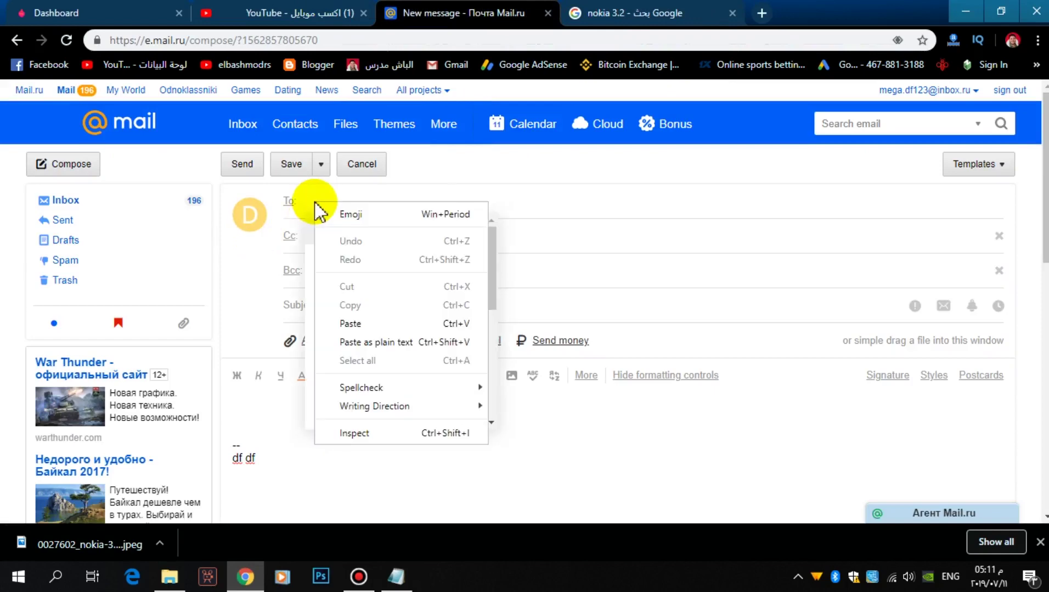
click(376, 323)
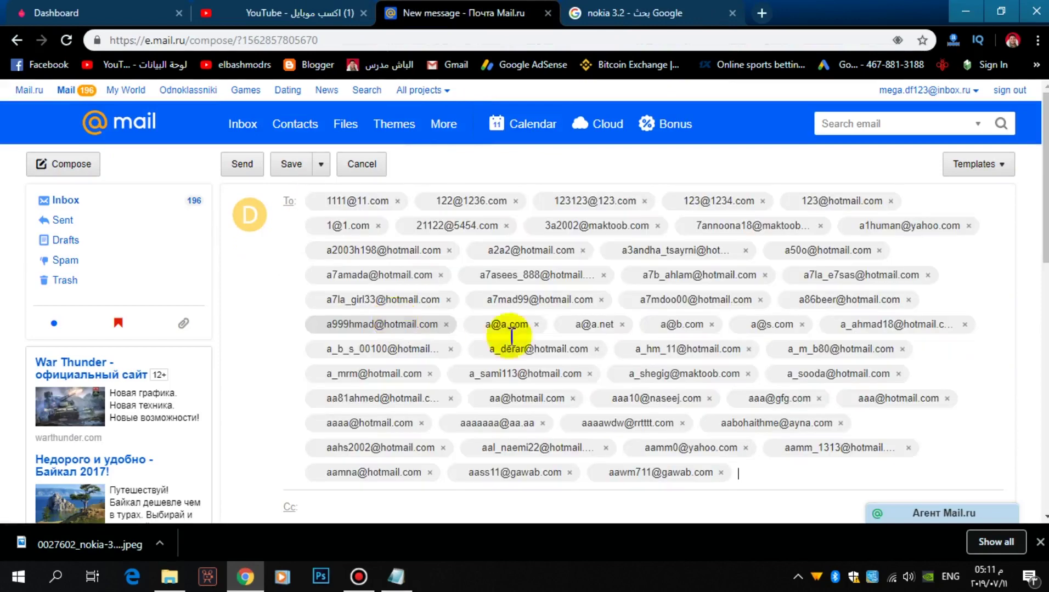
Step: Enter the message subject "مبروك كسبت هاتف NOKIA 3.2 احصل عليه الان"
scroll(619, 289, down, 4)
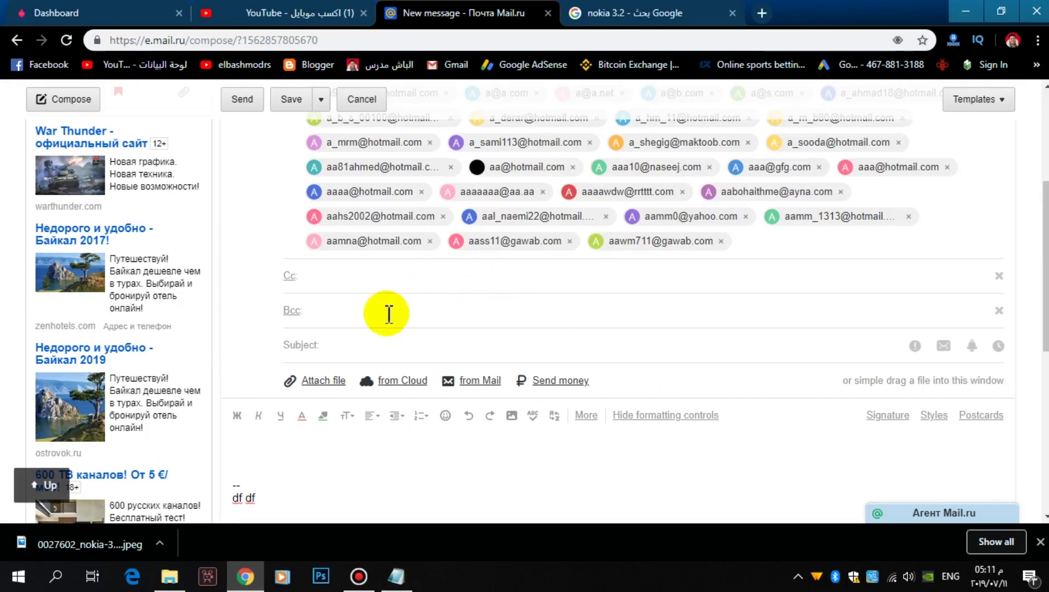
scroll(362, 301, down, 1)
click(340, 269)
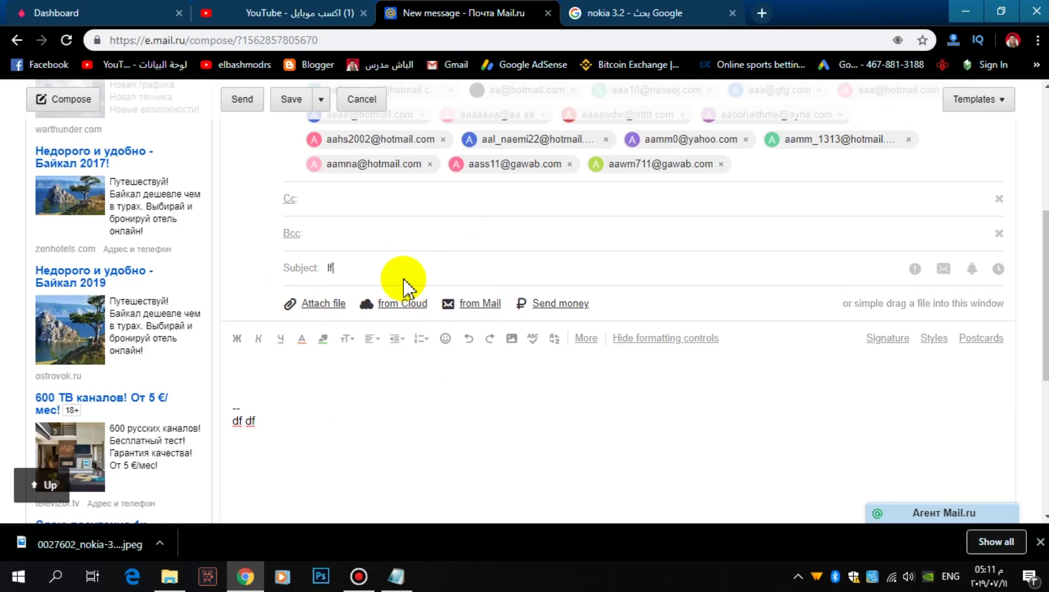
key(BackSpace)
key(BackSpace)
key(alt+shift)
text(مبروك كسبت هاتف)
key(alt+shift)
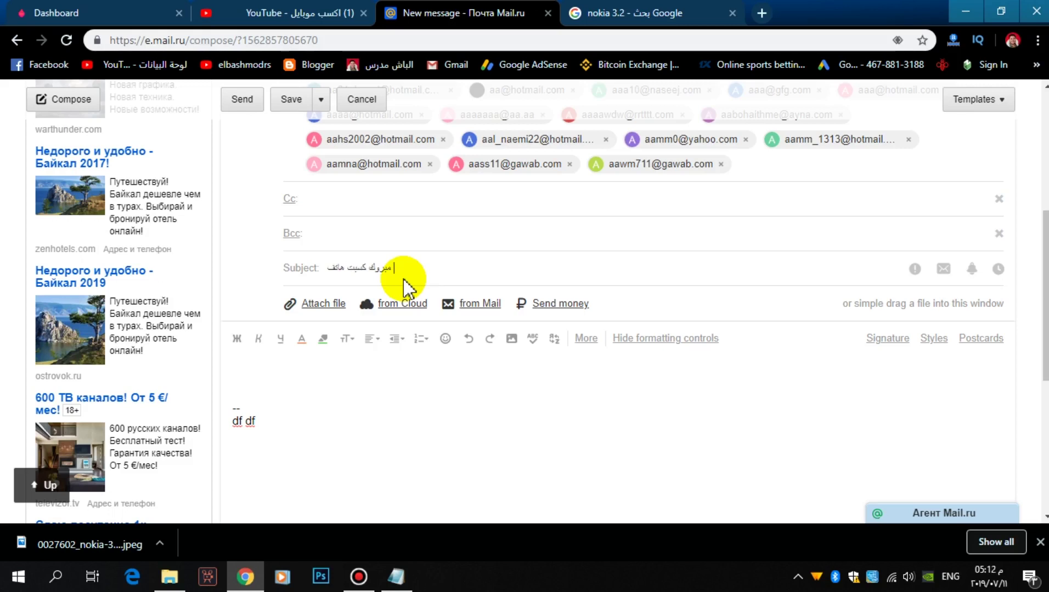
text(NOKIA)
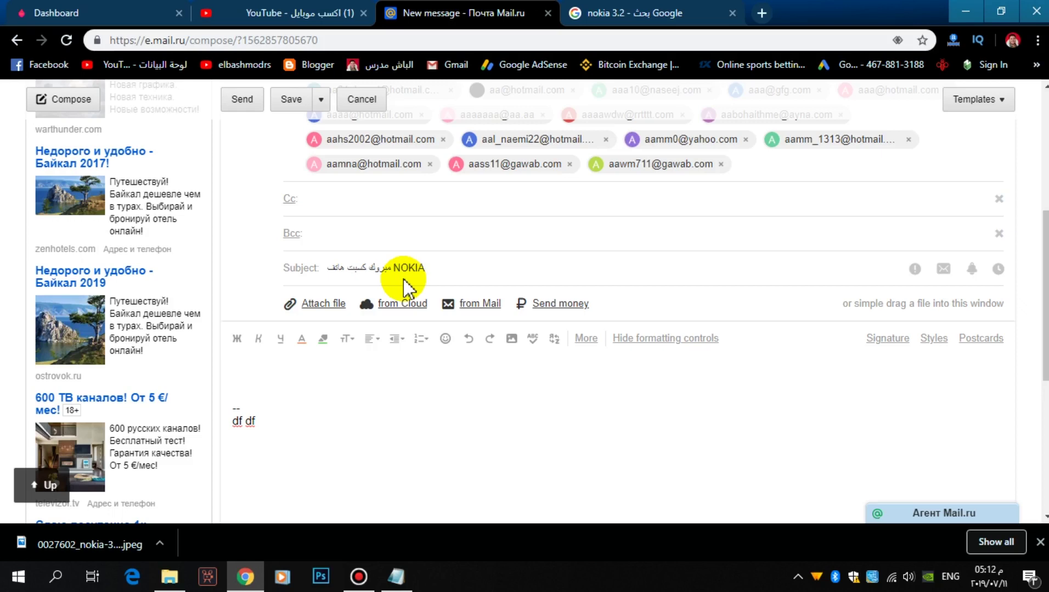
text( 3.2)
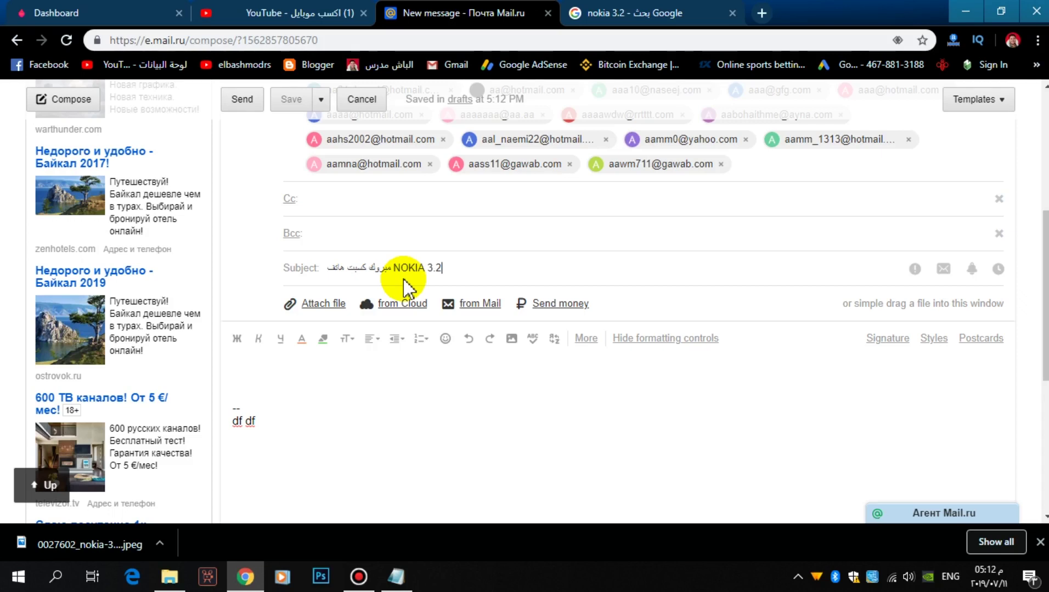
key(alt+shift)
text(احصل عليه الان)
click(439, 267)
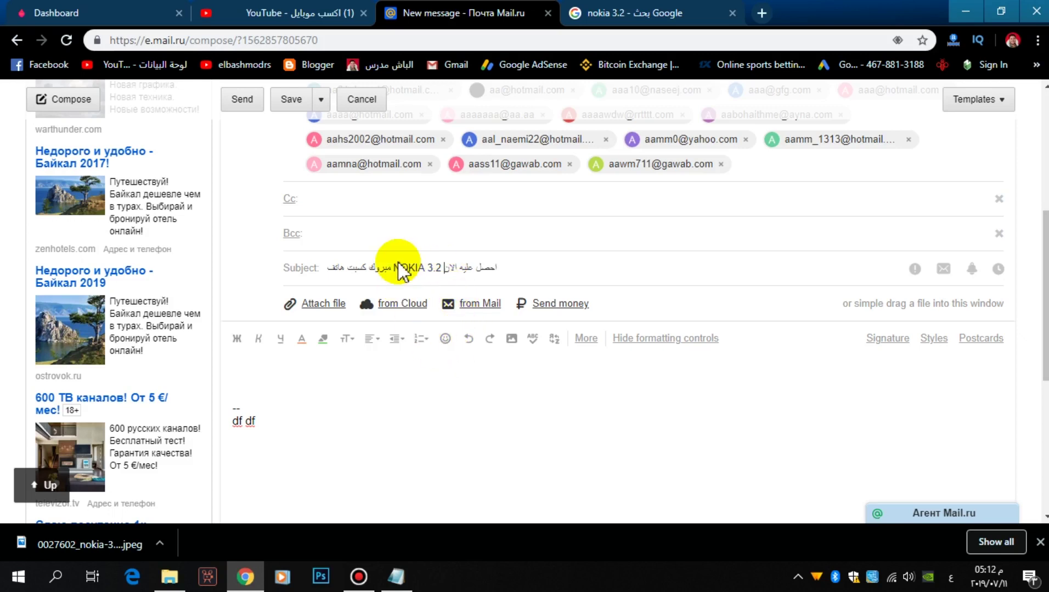
Step: Write "لقد تم اختيارك للفوز بهاتف NOKIA 3.2" as the first line of the message body
click(320, 363)
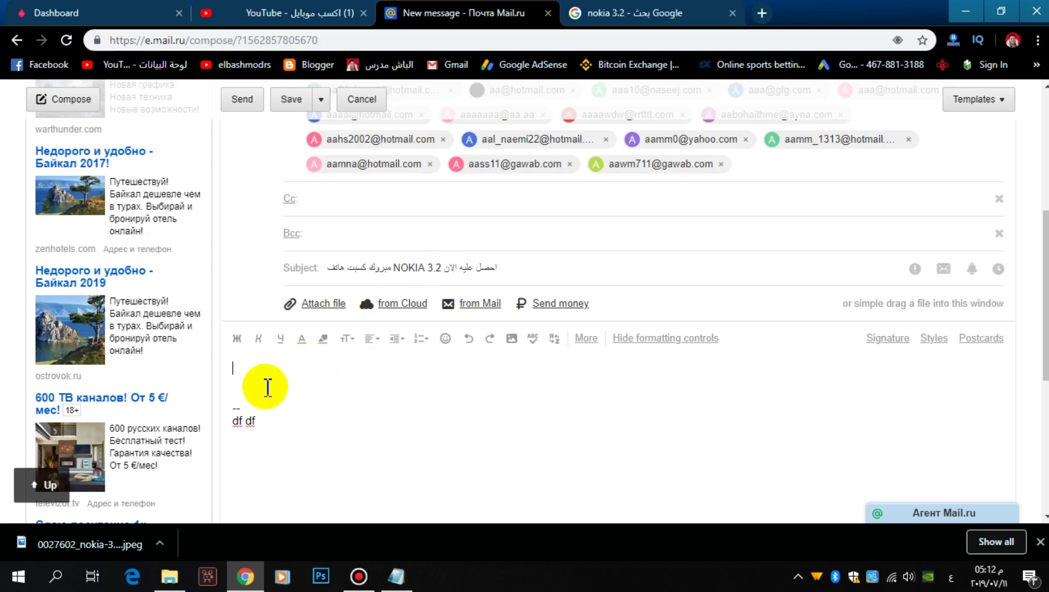
text(قد تم اختيارك للفوز بهاتف)
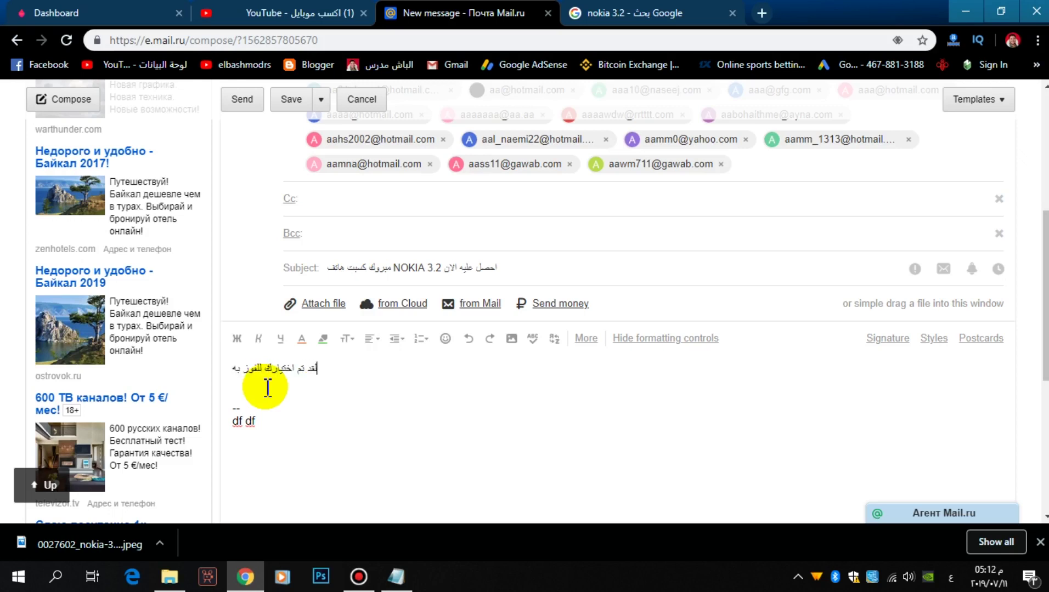
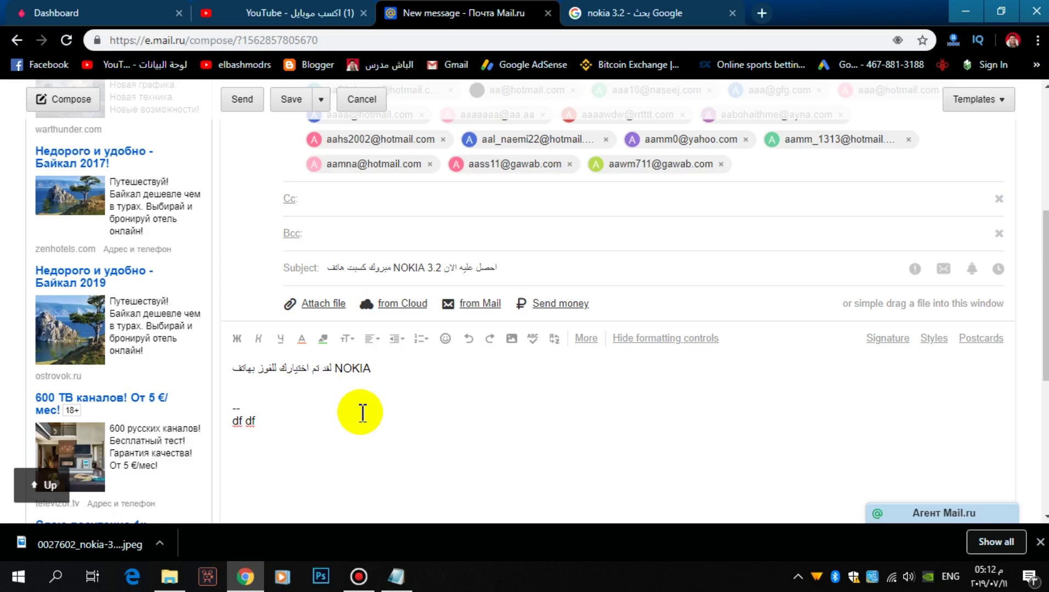
text( 3.2)
key(alt+shift)
text(و)
key(Return)
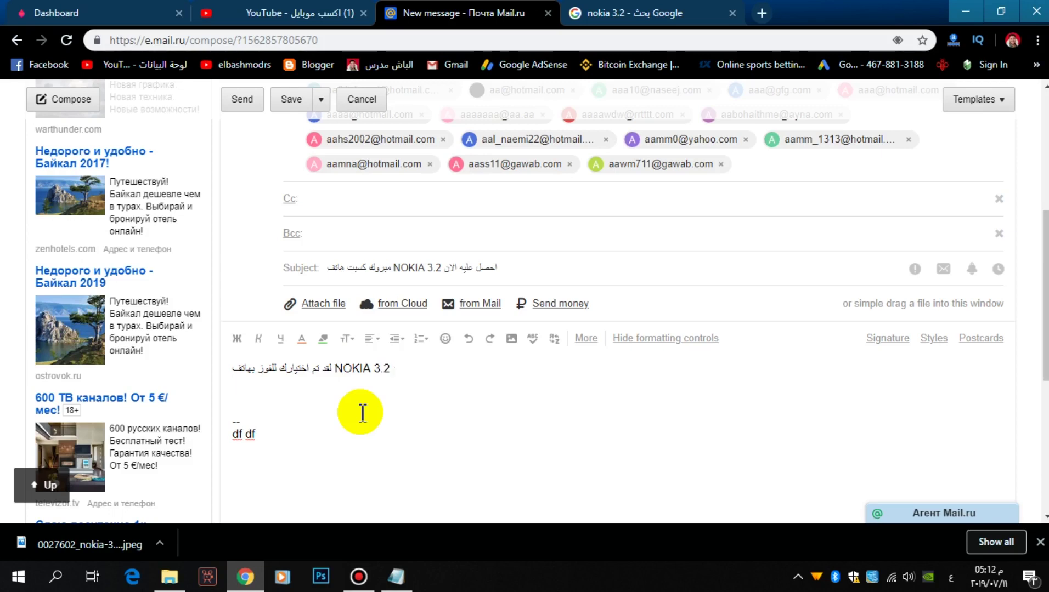
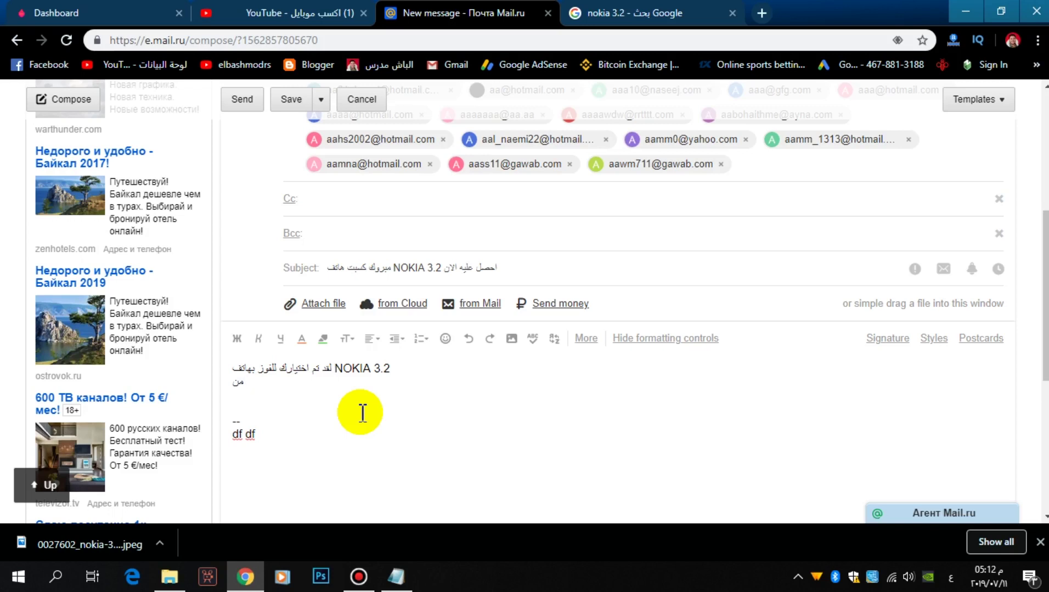
Step: Add the body lines "من 100 شخص علي مستوي العالم" and, after a blank line, "احصل علي الهاتف من هنا :"
text(100 شخص علي مستوي العالن)
key(BackSpace)
text(م)
key(Return)
key(Return)
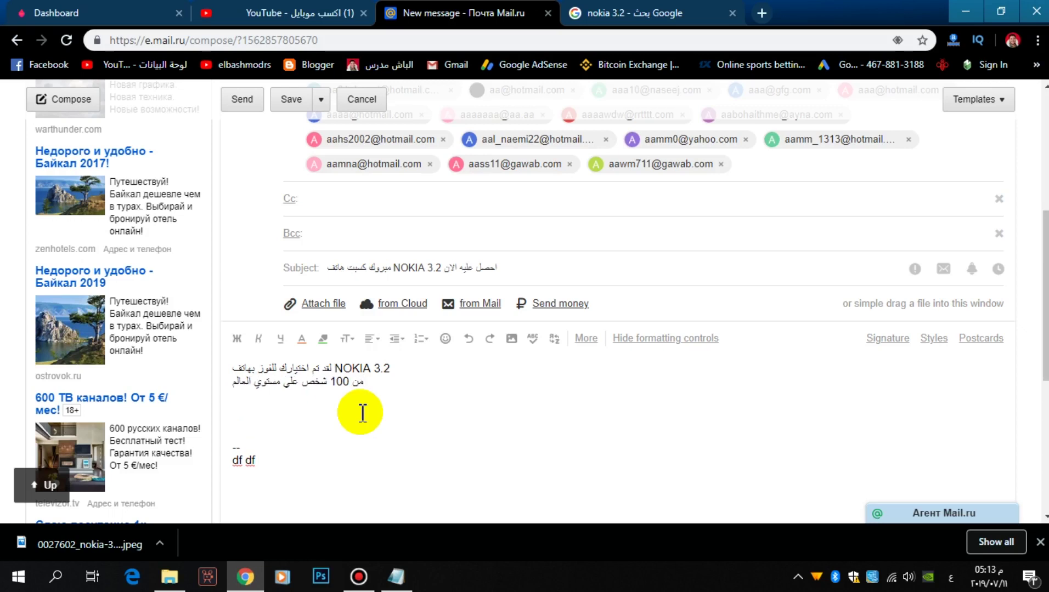
text(اح)
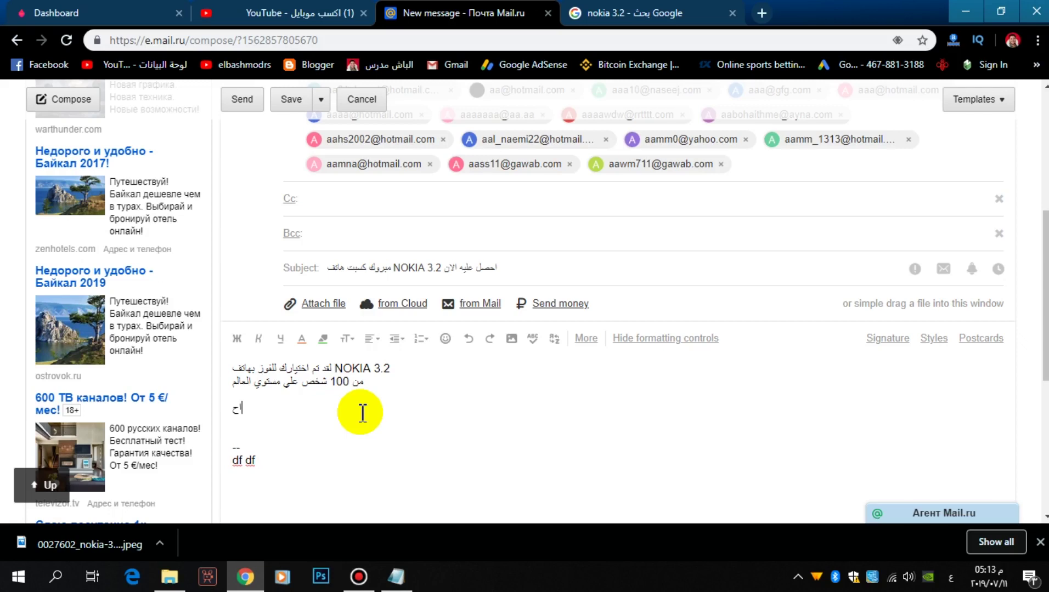
text(صل علي الهاتف من هنا :)
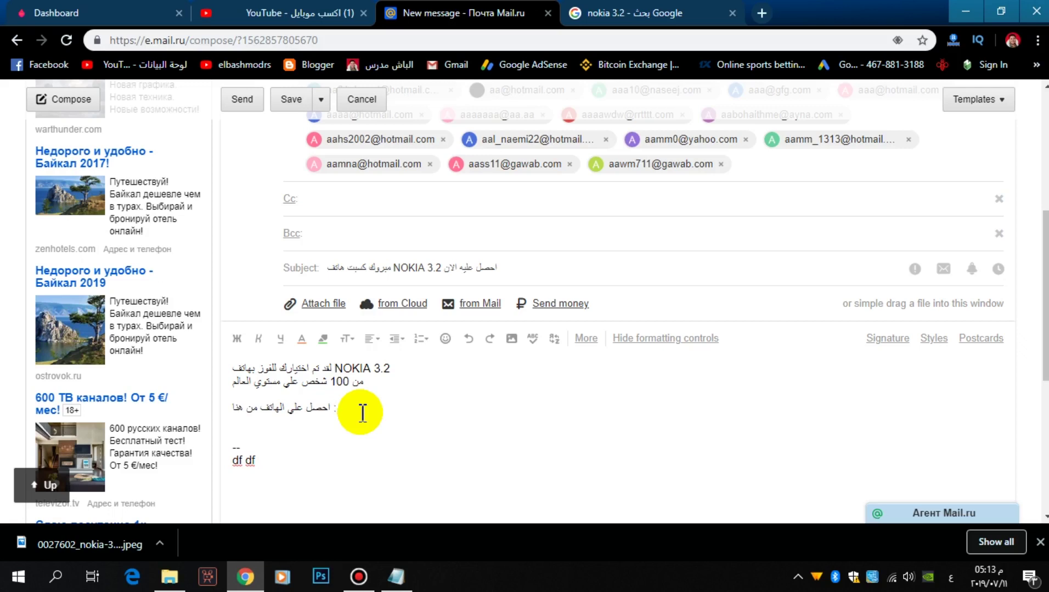
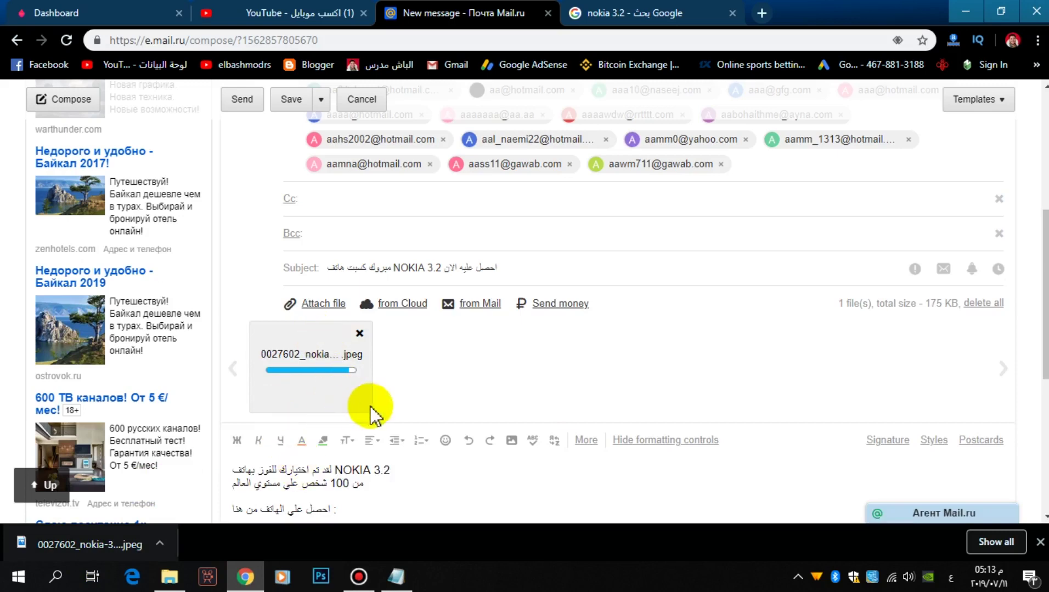
Step: Attach the downloaded Nokia 3.2 JPEG picture to the message and place the text cursor after the last body line
scroll(379, 412, down, 2)
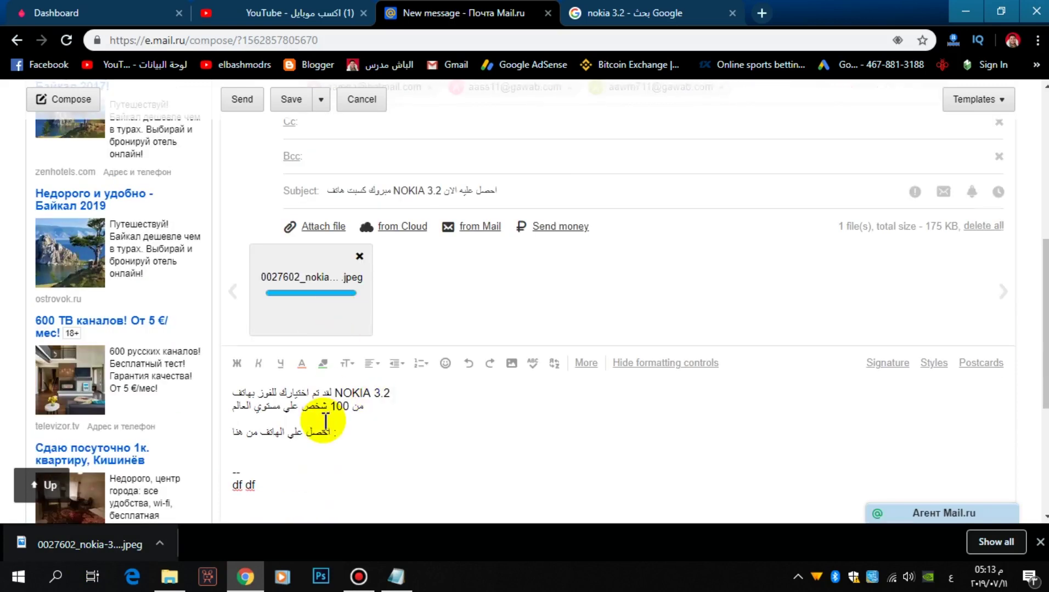
scroll(325, 421, down, 4)
scroll(325, 421, down, 2)
scroll(326, 422, up, 6)
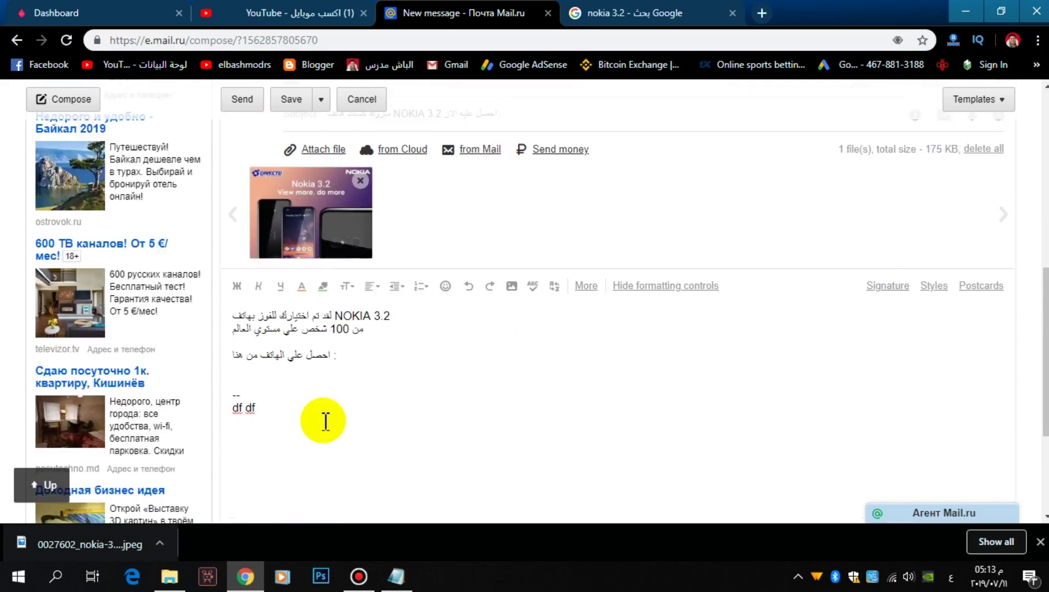
click(351, 439)
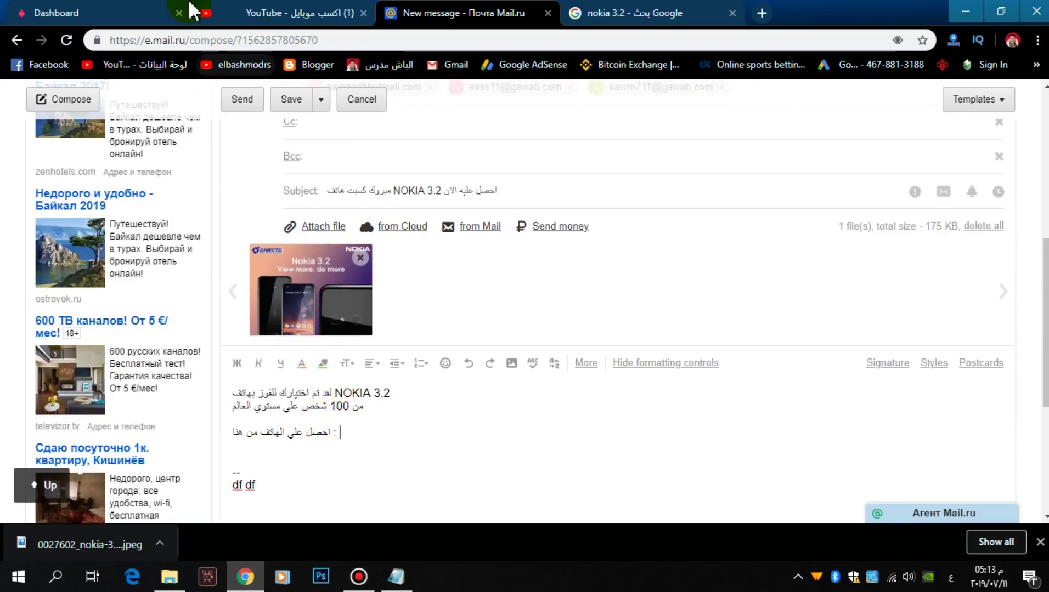
Step: Open the "Nokia 3.2 & Nokia 1 Plus Hands On" video on YouTube, copy its address, and close that page
click(304, 12)
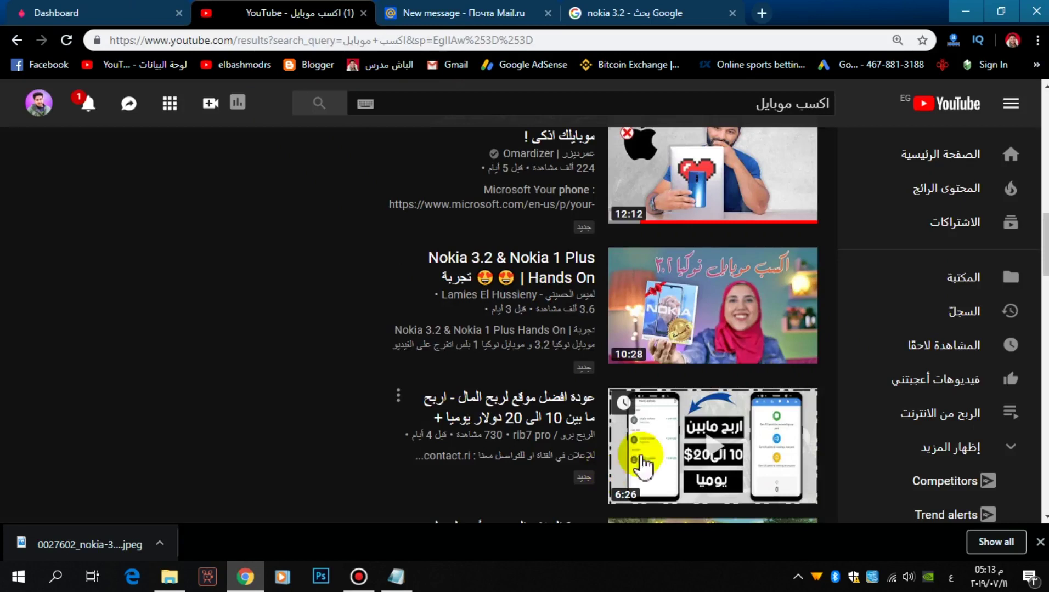
click(707, 290)
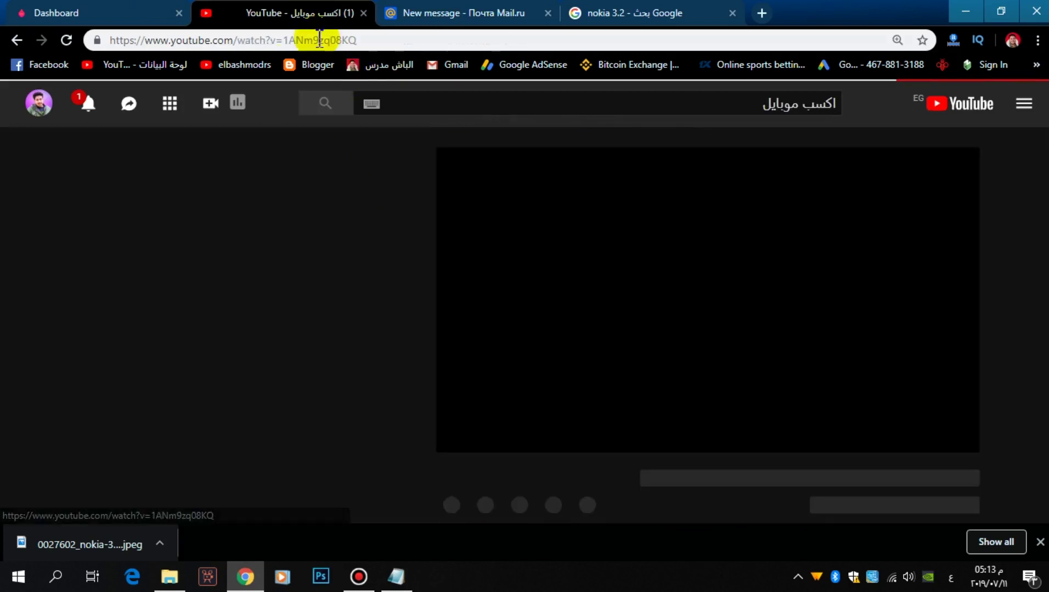
click(286, 40)
right_click(288, 40)
click(339, 116)
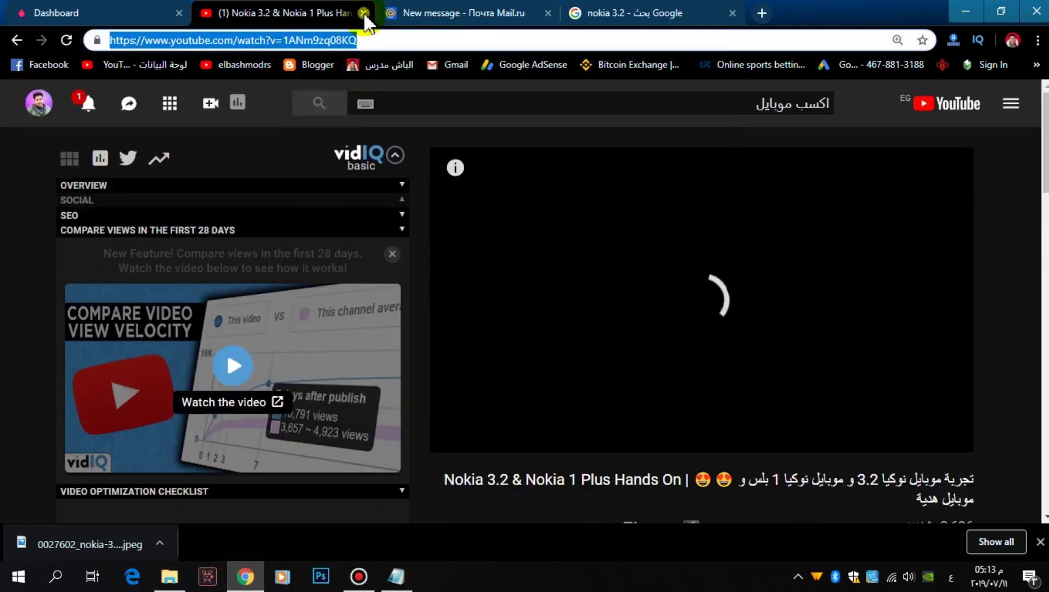
key(ctrl+w)
Step: Switch to the Moblank dashboard, shorten the copied YouTube video address, and copy the resulting short link
click(134, 11)
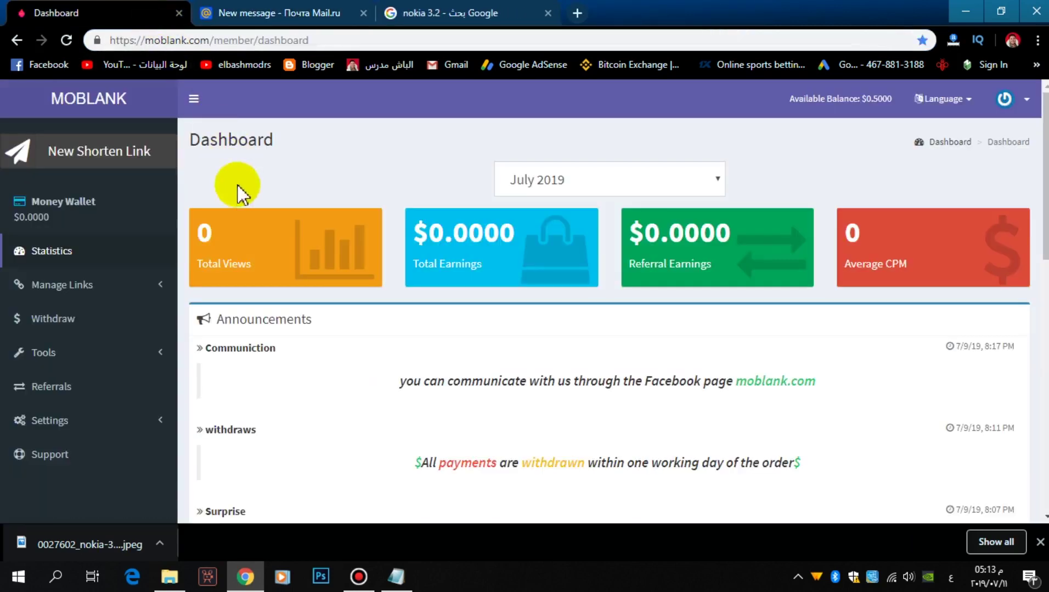
click(101, 153)
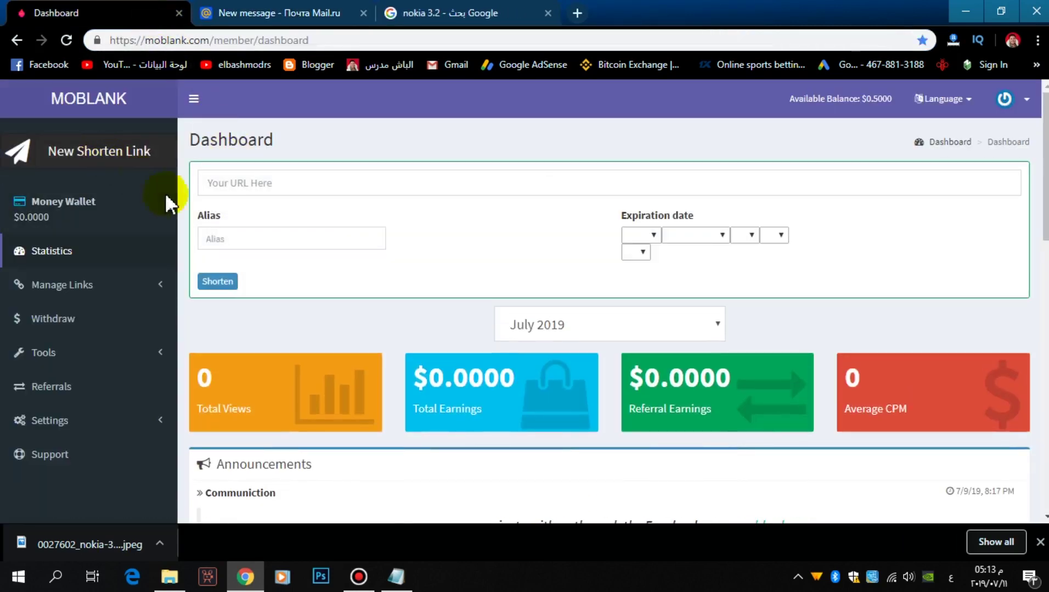
click(237, 183)
right_click(236, 182)
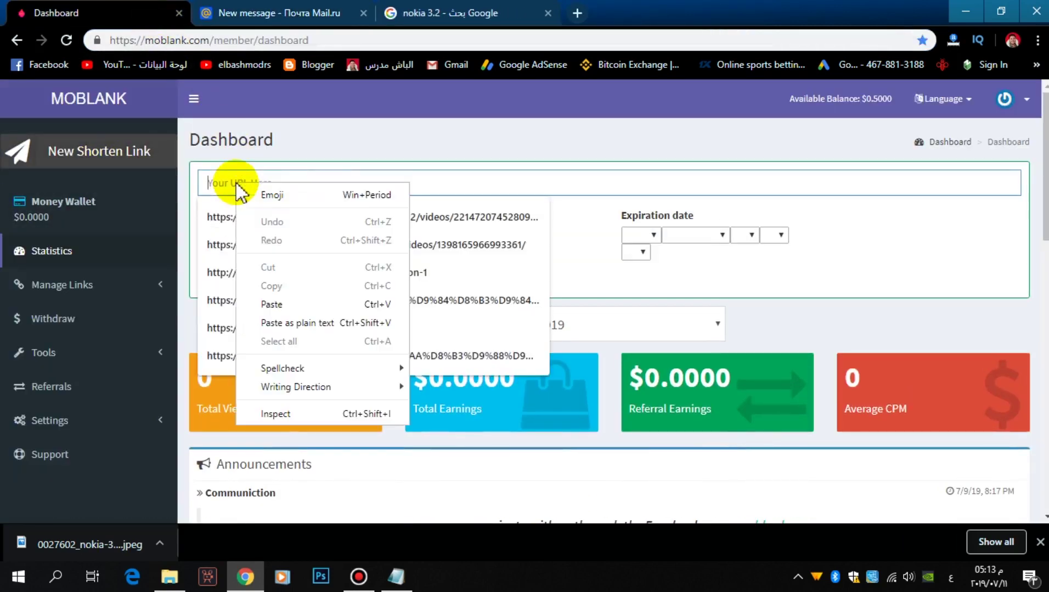
click(272, 304)
click(796, 305)
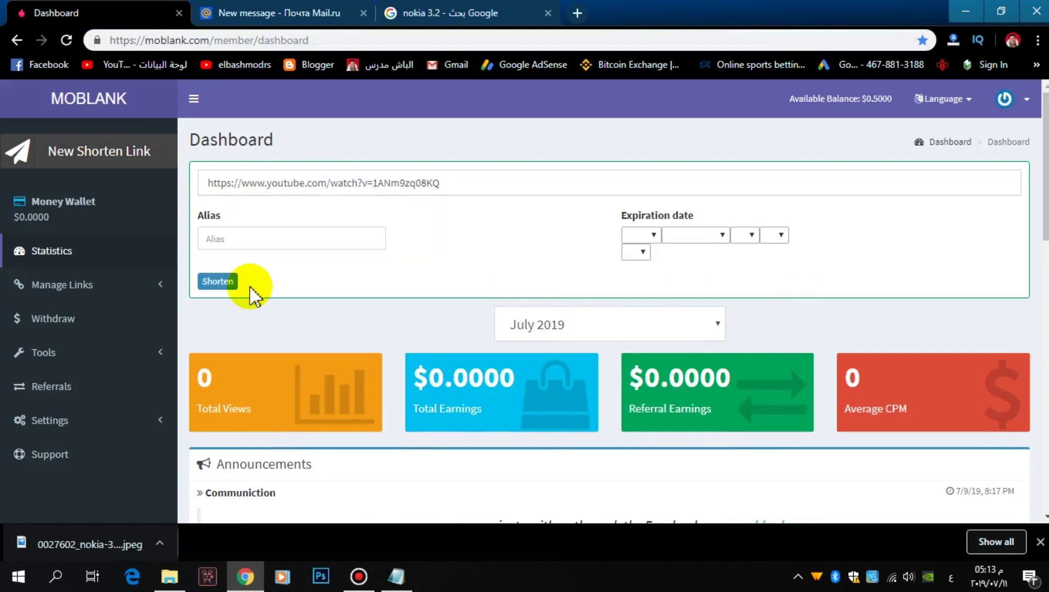
click(215, 282)
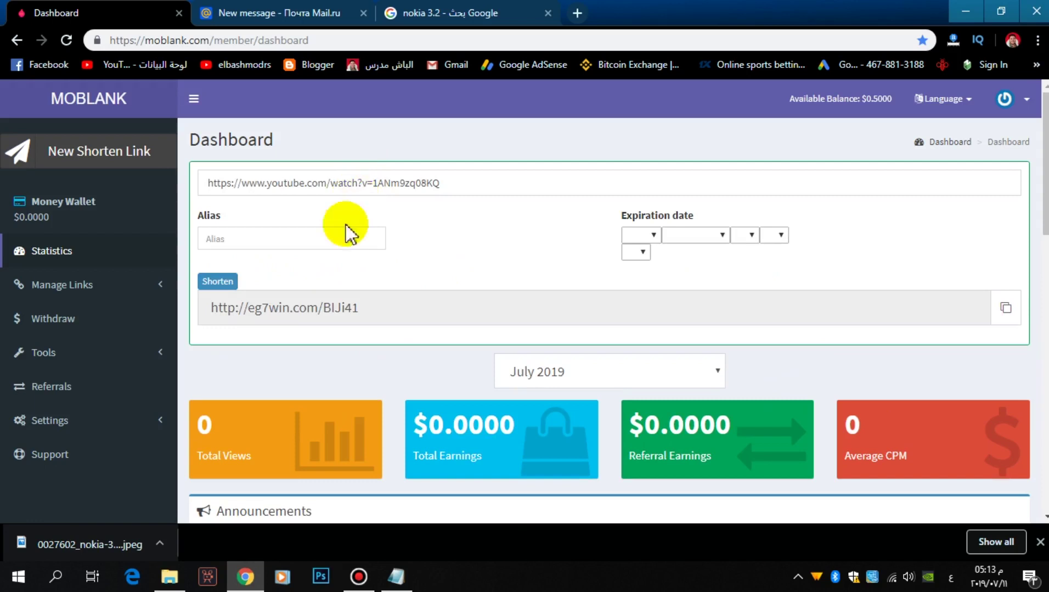
click(1014, 318)
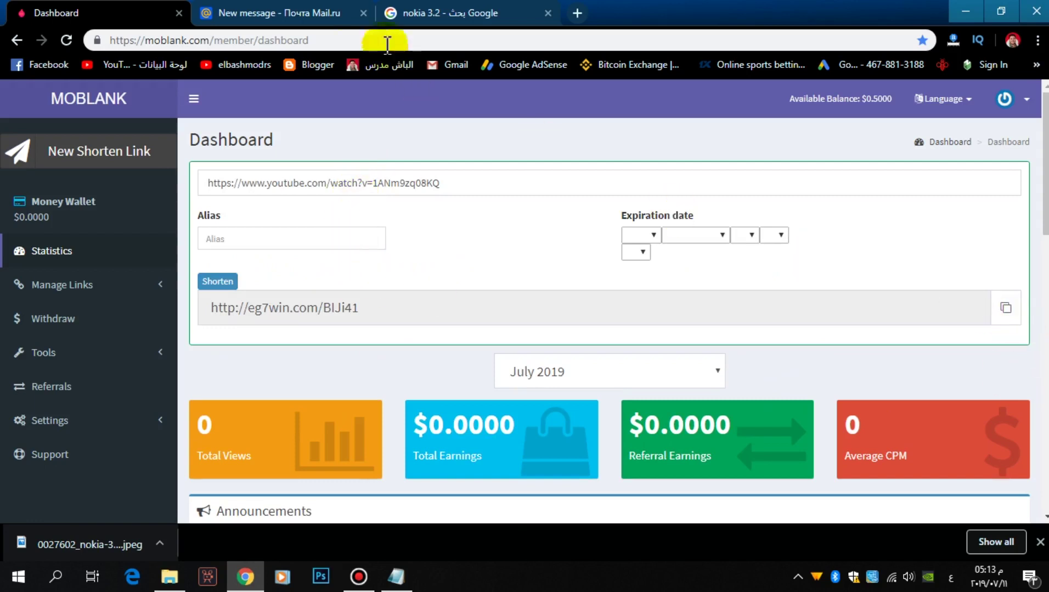
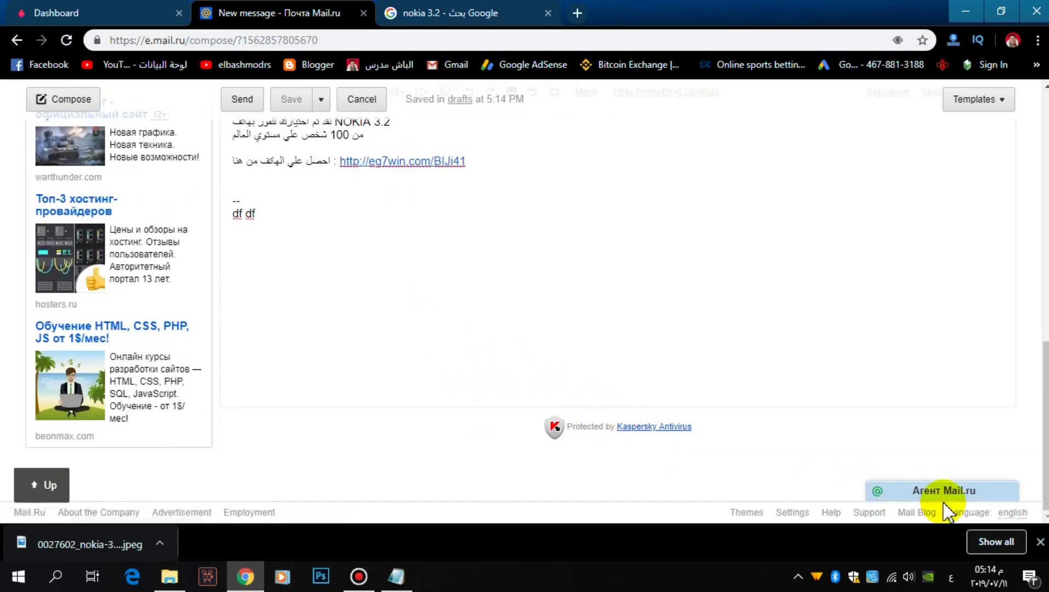
Step: Try to send the Mail.ru message to the full recipient list
scroll(663, 368, up, 10)
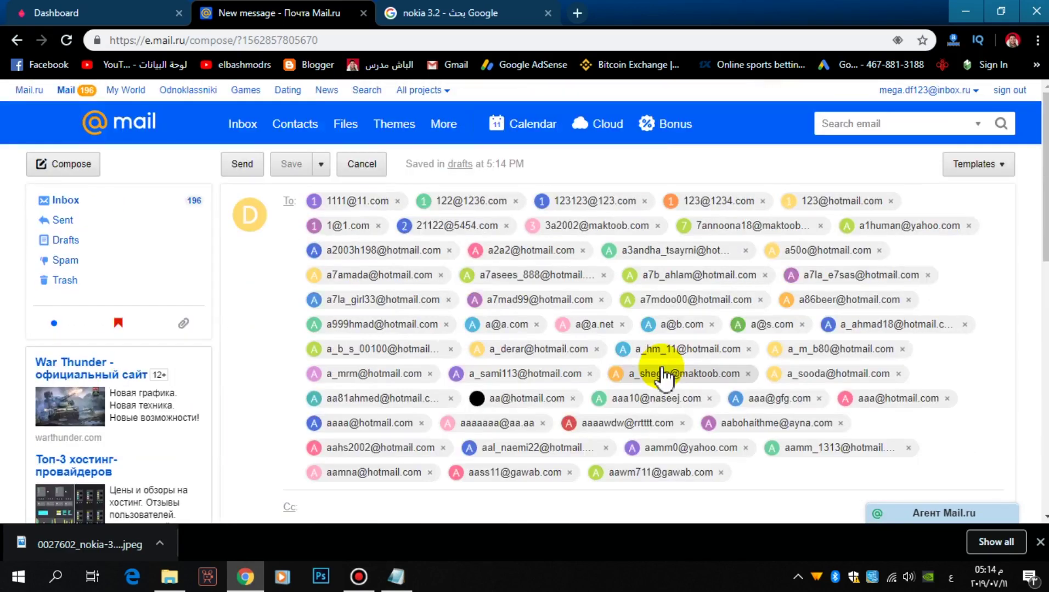
click(258, 167)
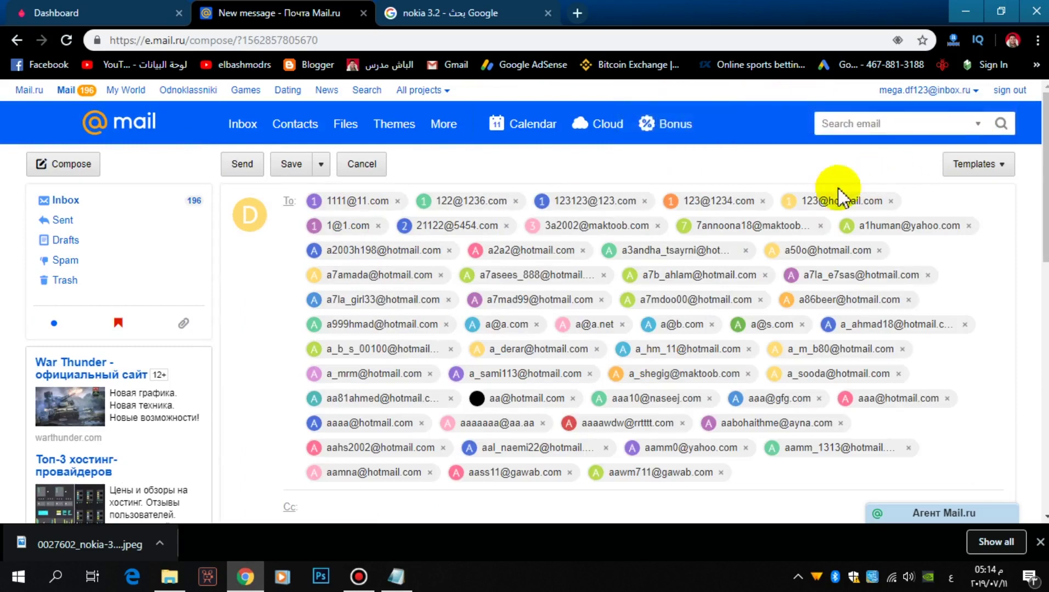
Step: Remove recipients from the end of the To list until only the first 24 remain, and send the message
scroll(844, 192, down, 3)
scroll(778, 329, up, 1)
click(721, 394)
click(745, 371)
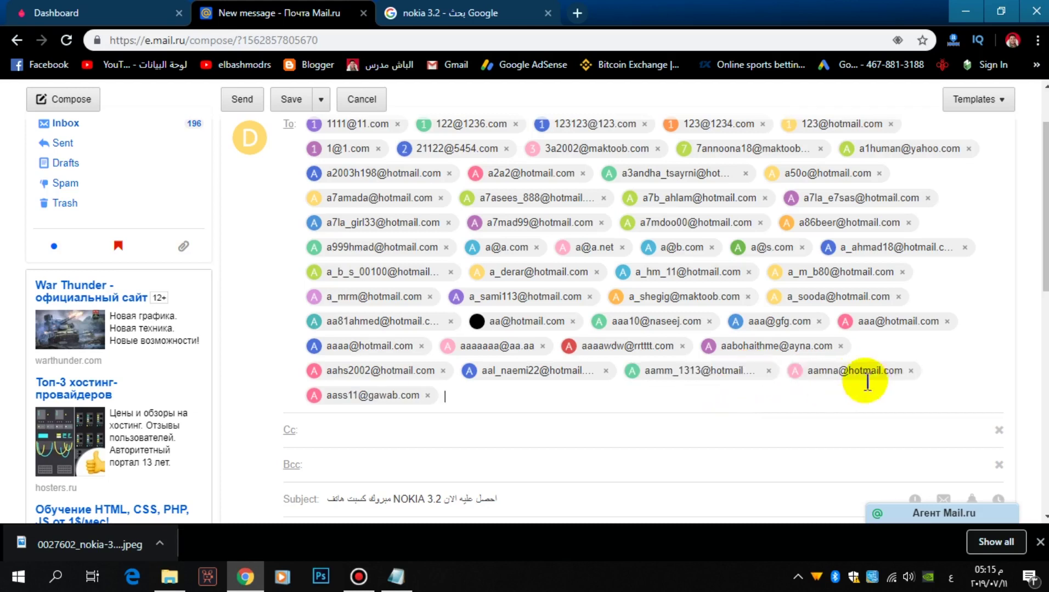
click(911, 371)
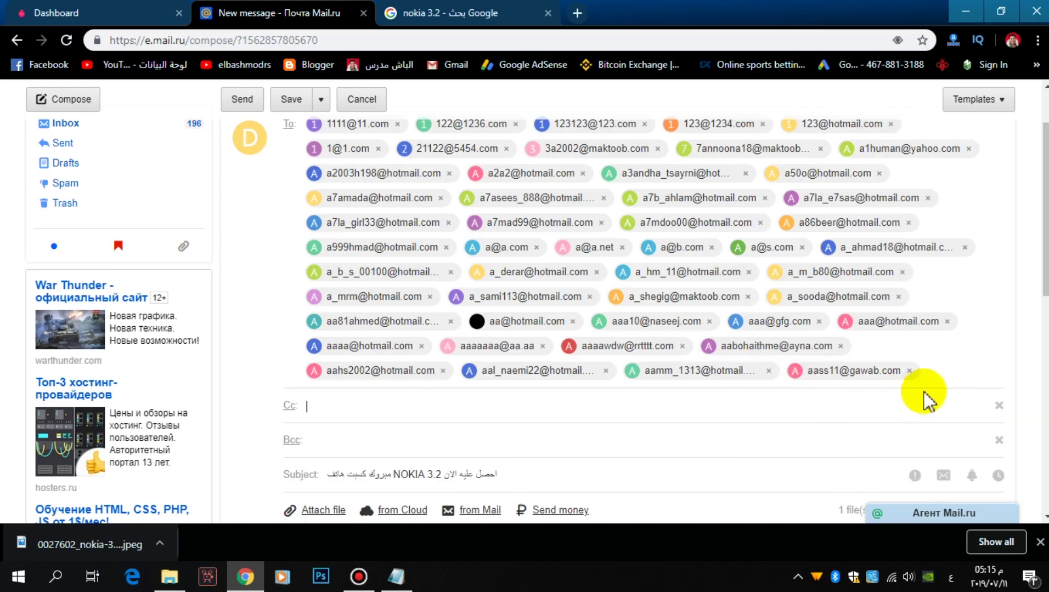
click(928, 363)
key(BackSpace)
key(BackSpace)
key(BackSpace)
key(BackSpace)
key(BackSpace)
key(BackSpace)
key(BackSpace)
key(BackSpace)
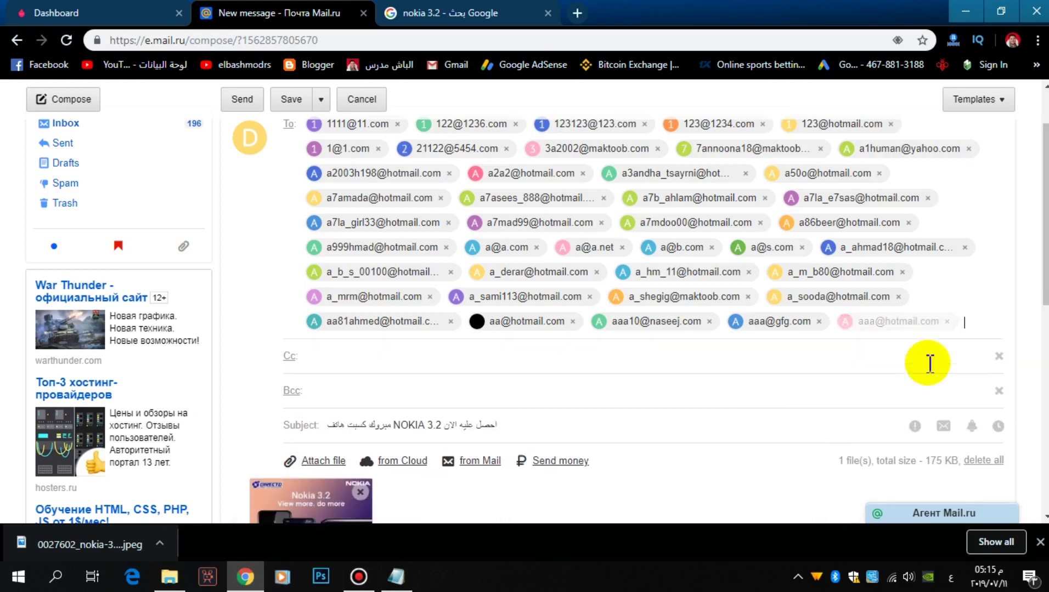
key(BackSpace)
key(BackSpace)
key(BackSpace)
key(BackSpace)
key(BackSpace)
key(BackSpace)
key(BackSpace)
key(BackSpace)
key(BackSpace)
key(BackSpace)
key(BackSpace)
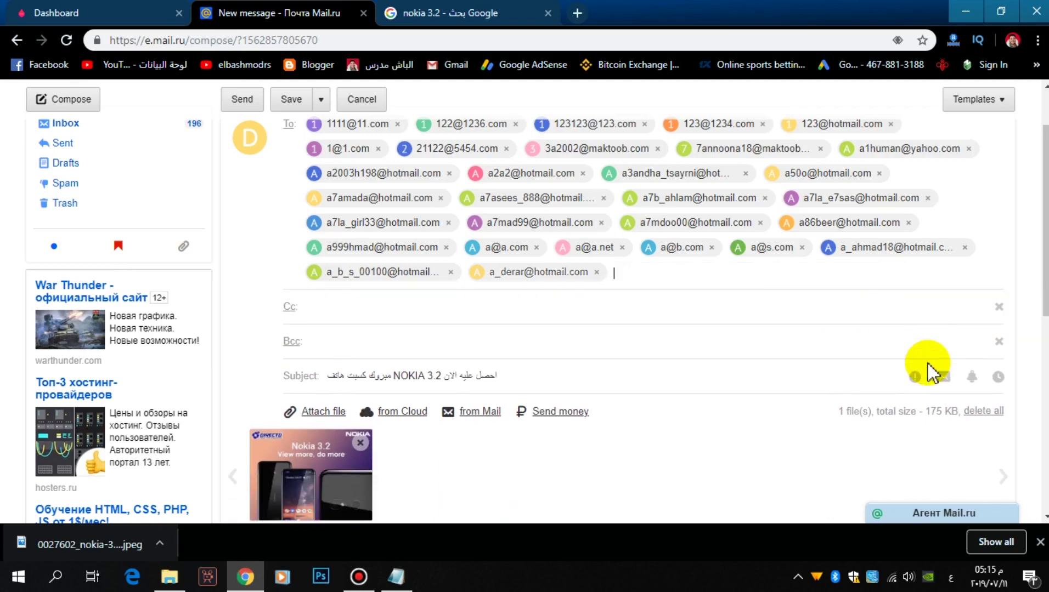
key(BackSpace)
key(BackSpace)
key(BackSpace)
key(BackSpace)
key(BackSpace)
key(BackSpace)
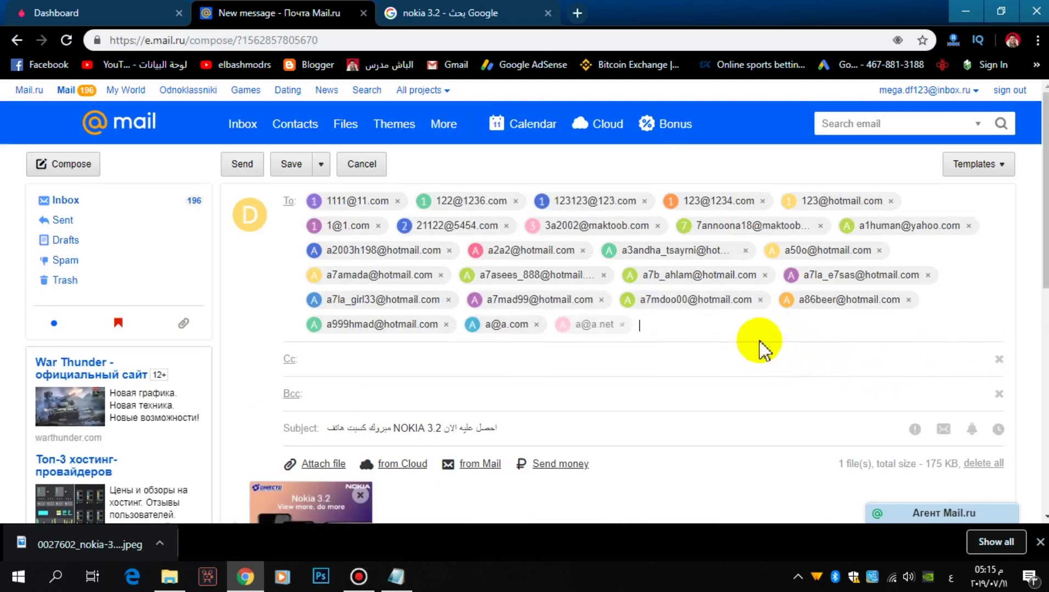
key(BackSpace)
click(236, 166)
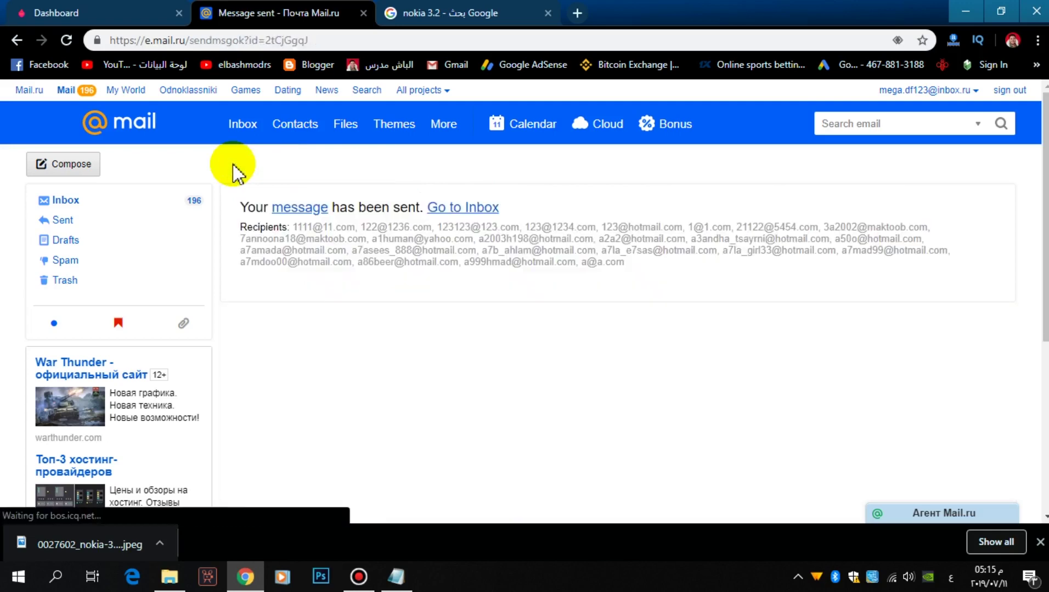
Step: Switch to the Moblank dashboard and check the July 2019 total views in the statistics
click(490, 10)
click(100, 22)
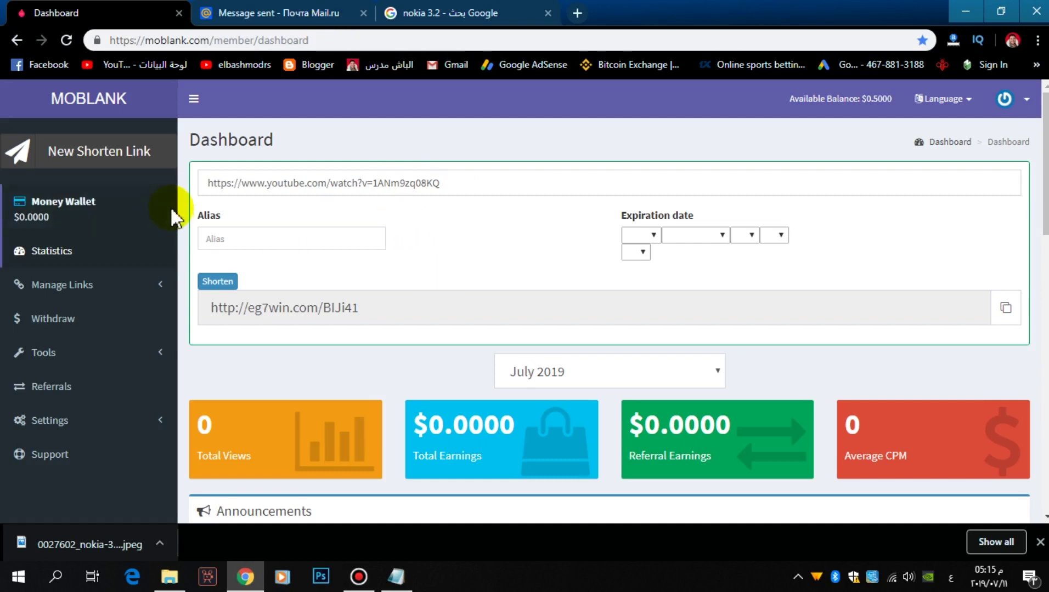
click(55, 256)
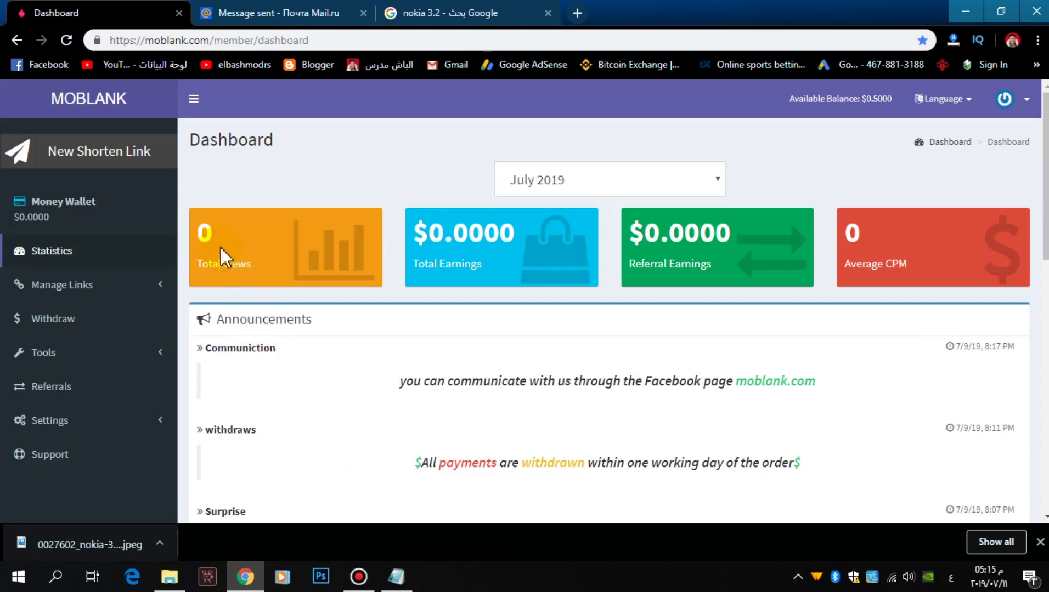
double_click(205, 233)
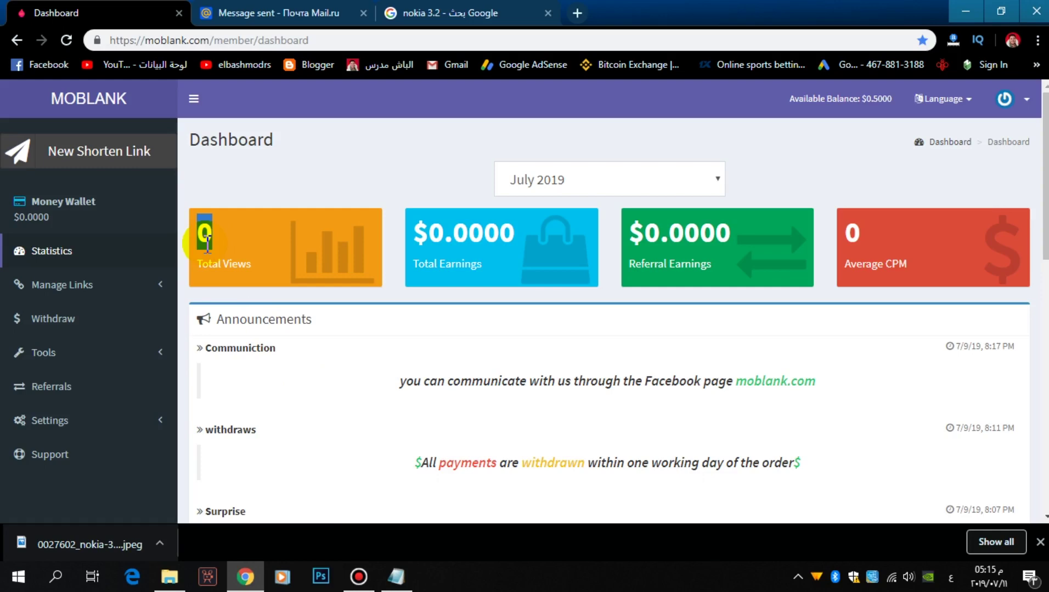
Step: Return to the Mail.ru sent-message page and review the list of recipients
click(301, 14)
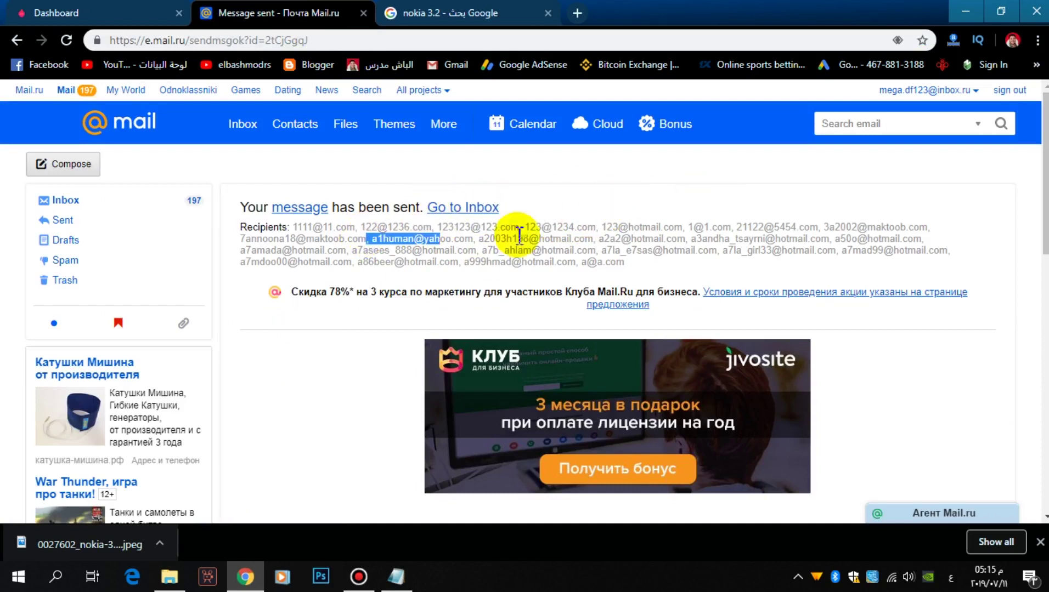
drag(444, 235, 779, 264)
click(697, 206)
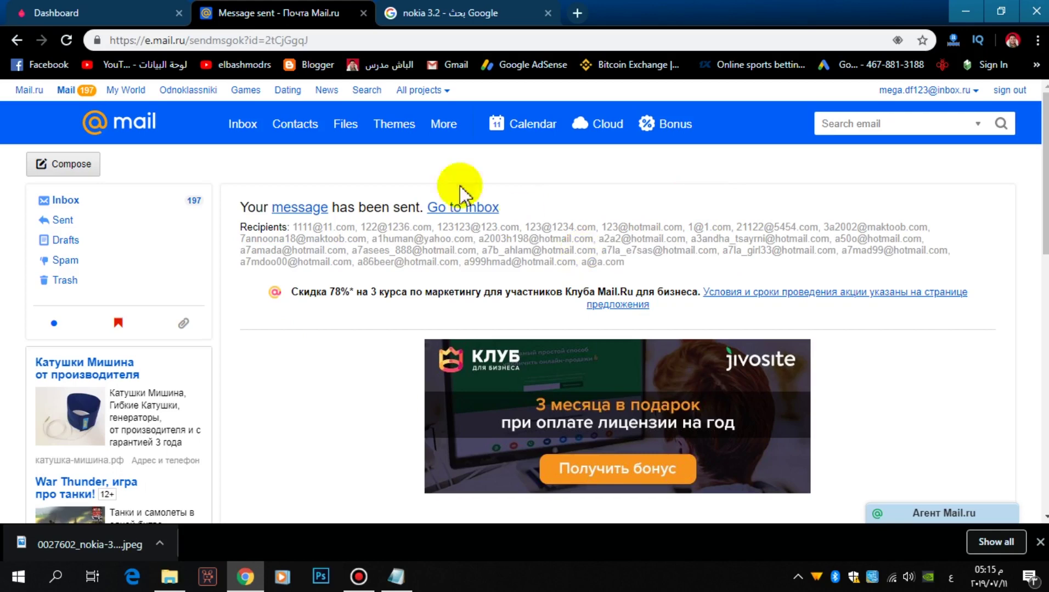
Step: Switch to the Moblank dashboard and review the announcements on communication, withdrawals and visit gifts
click(100, 13)
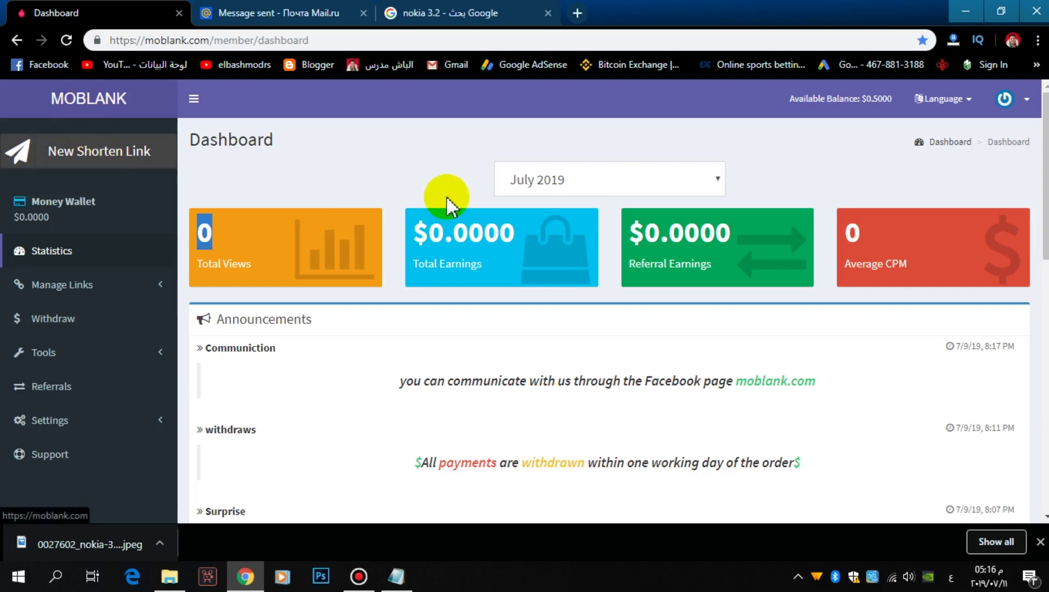
scroll(469, 210, down, 3)
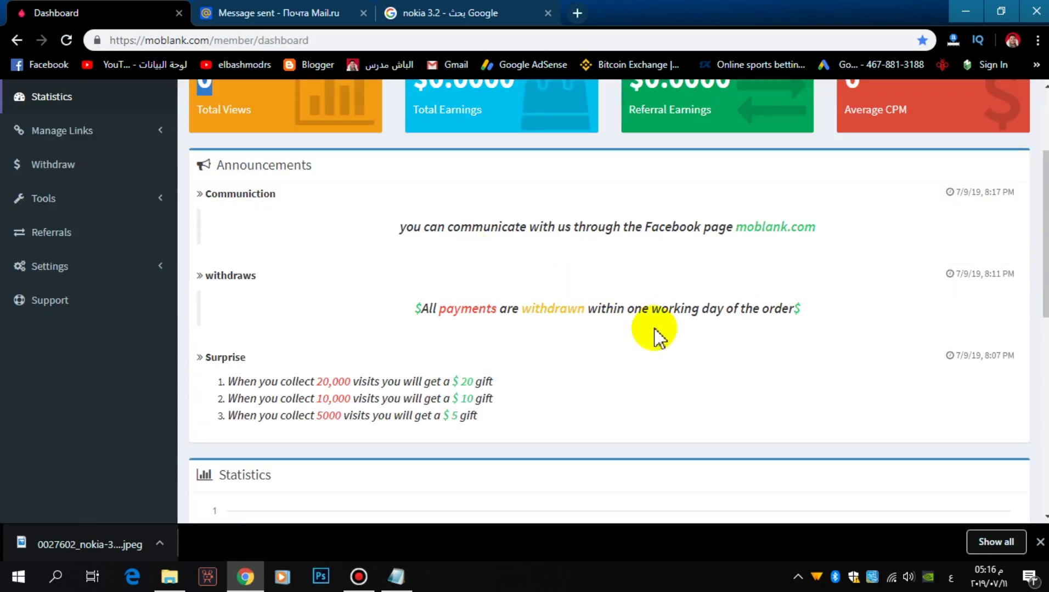
scroll(655, 337, up, 2)
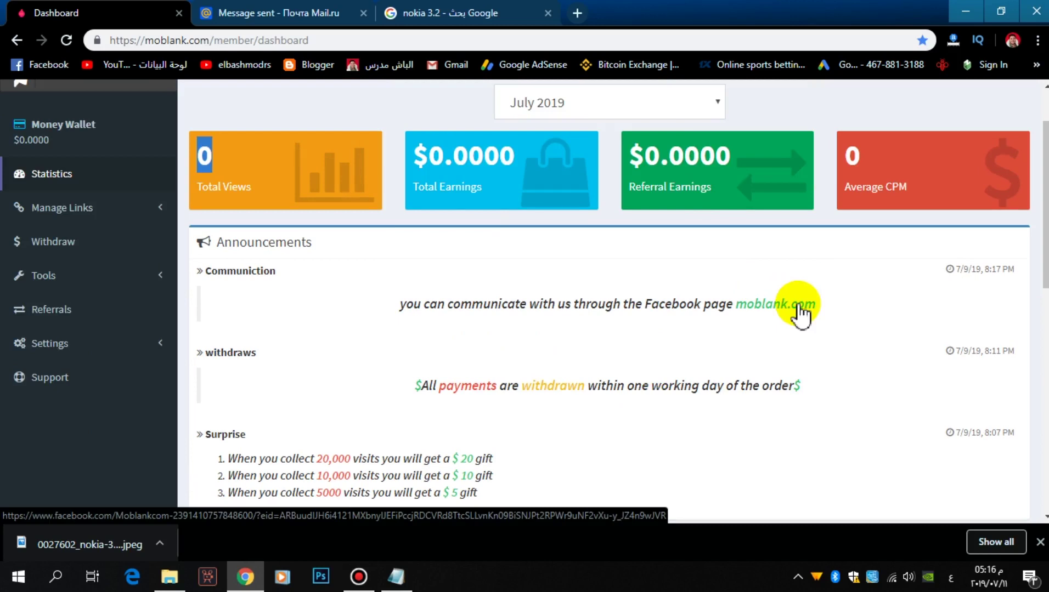
scroll(798, 310, up, 2)
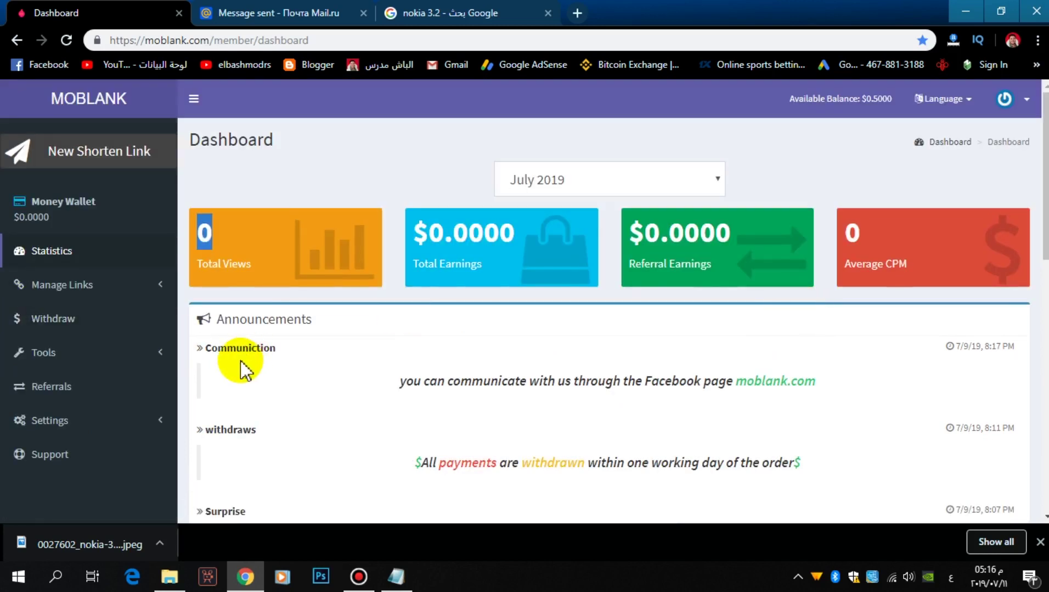
Step: Show the Moblank referral program page and examine the commission offered for referring friends
click(47, 391)
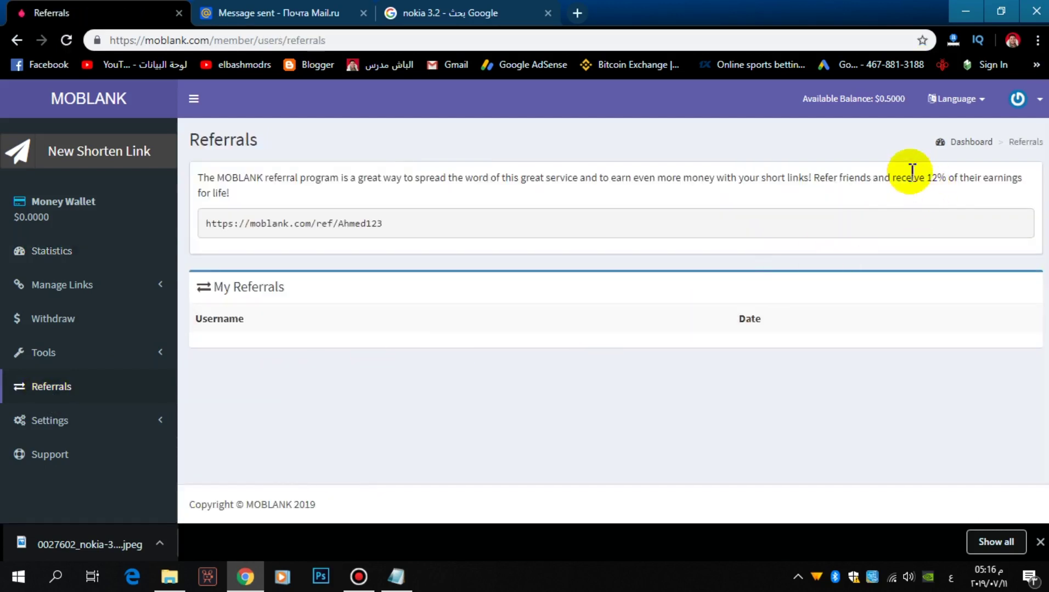
drag(911, 178, 1034, 192)
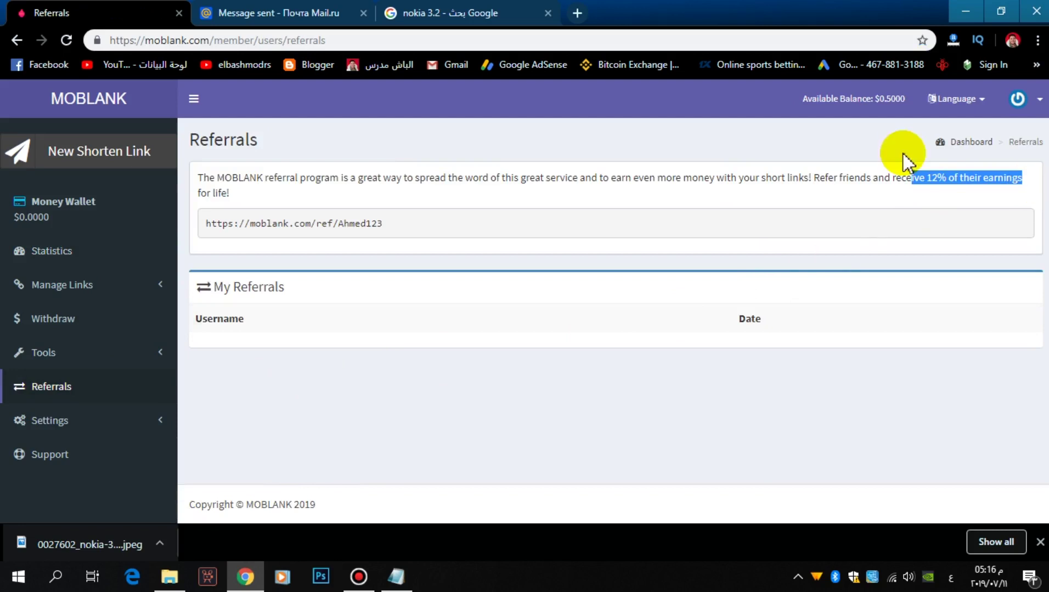
click(383, 177)
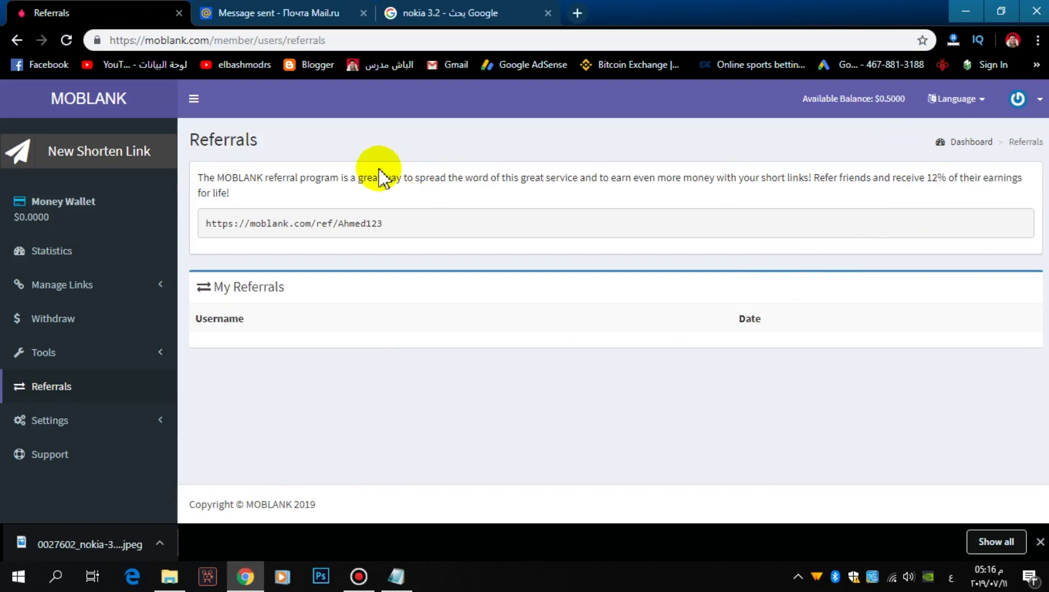